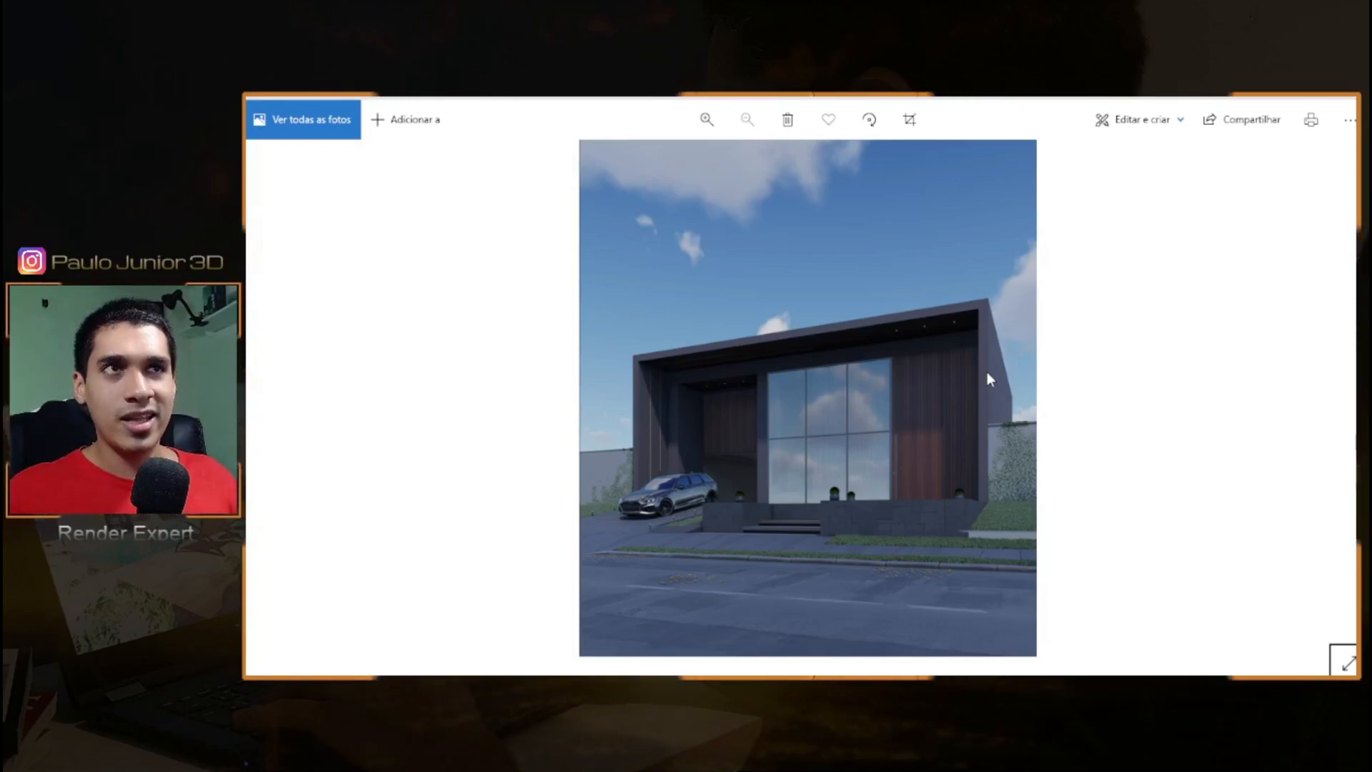
# - View the next facade render in the photo viewer and switch to Lumion
pyautogui.press('Right')
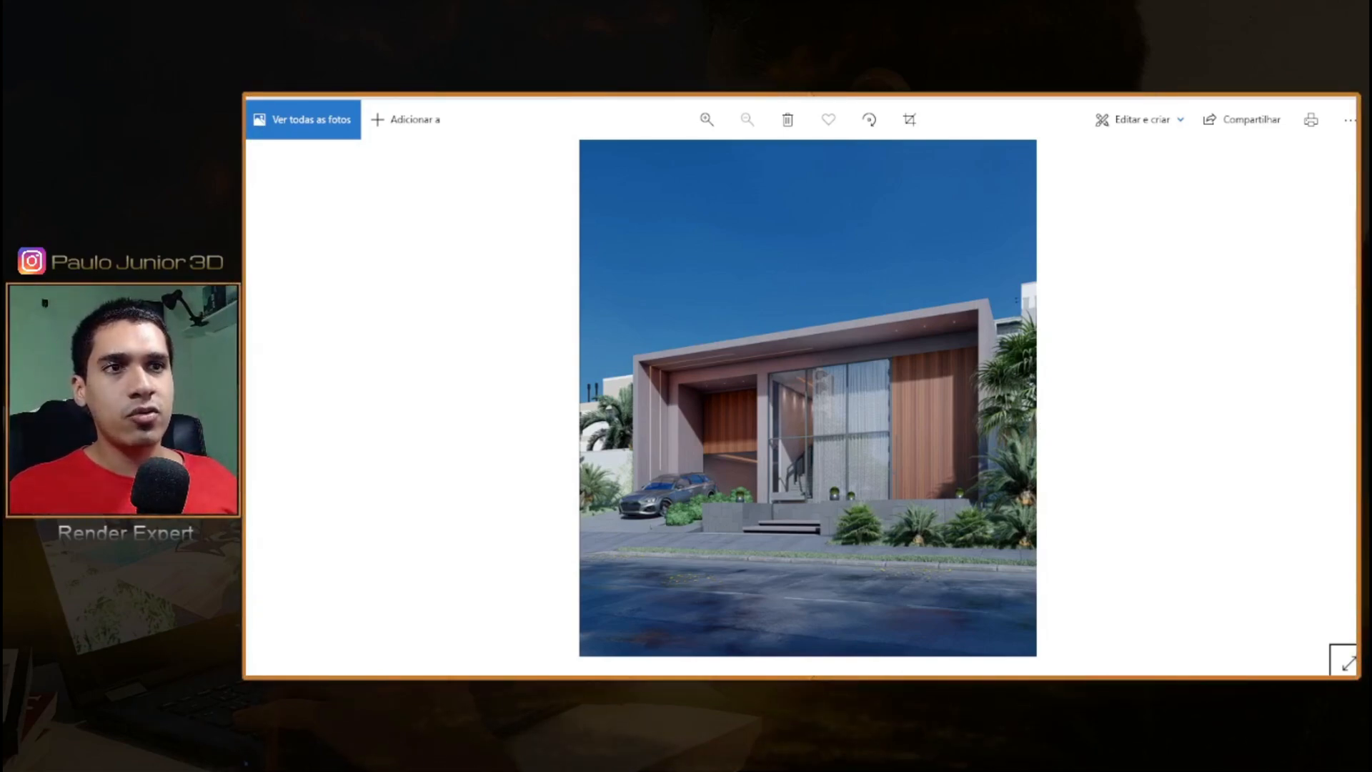
pyautogui.click(749, 676)
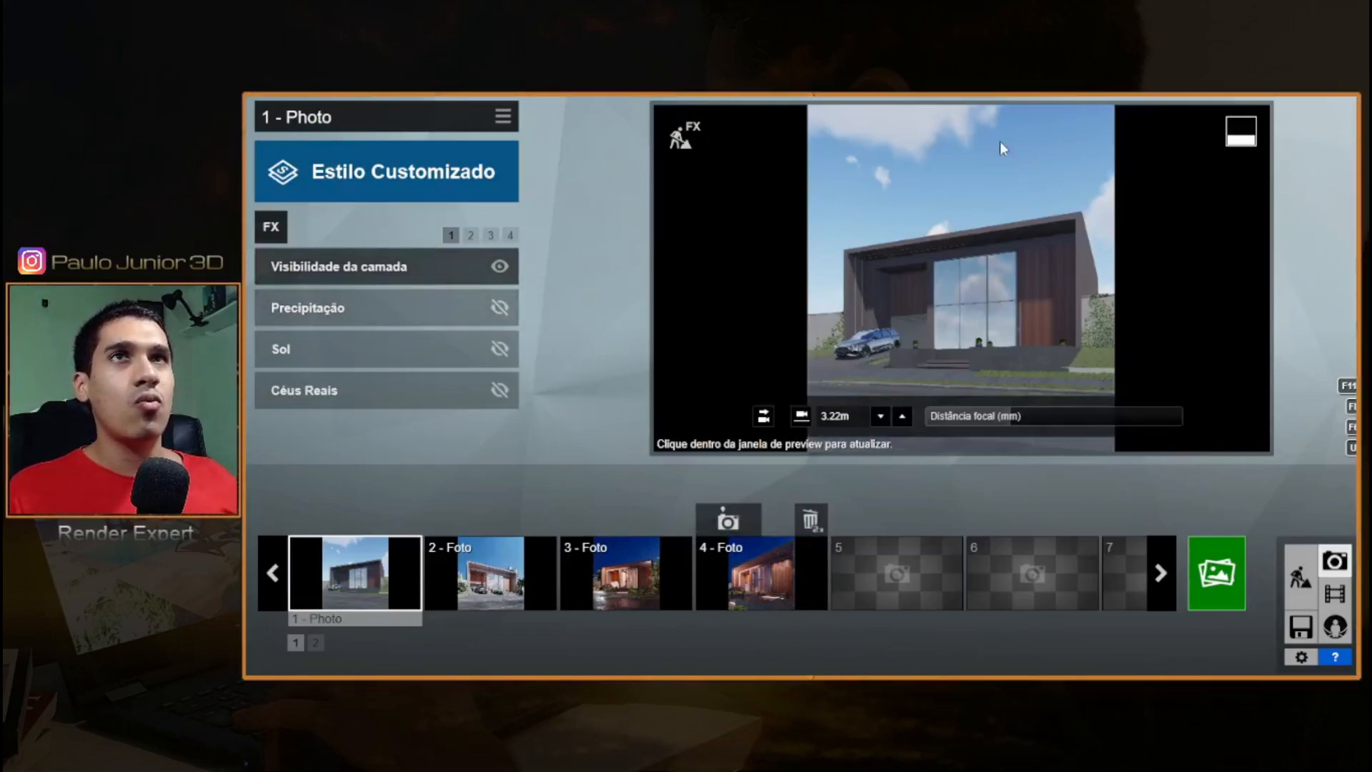
# - In photo 1's Visibilidade da camada effect, show layers 3 and 2, and hide layer 3 again
pyautogui.click(369, 267)
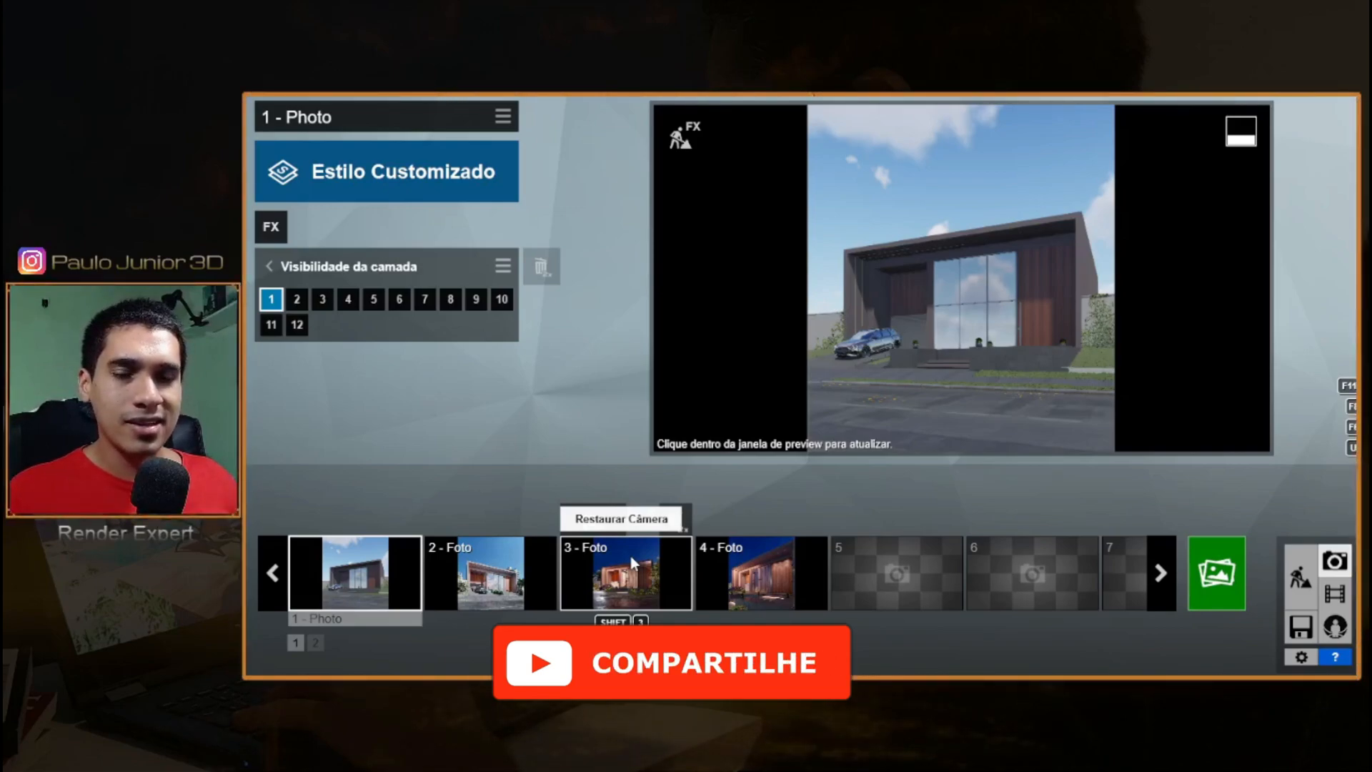
pyautogui.click(326, 302)
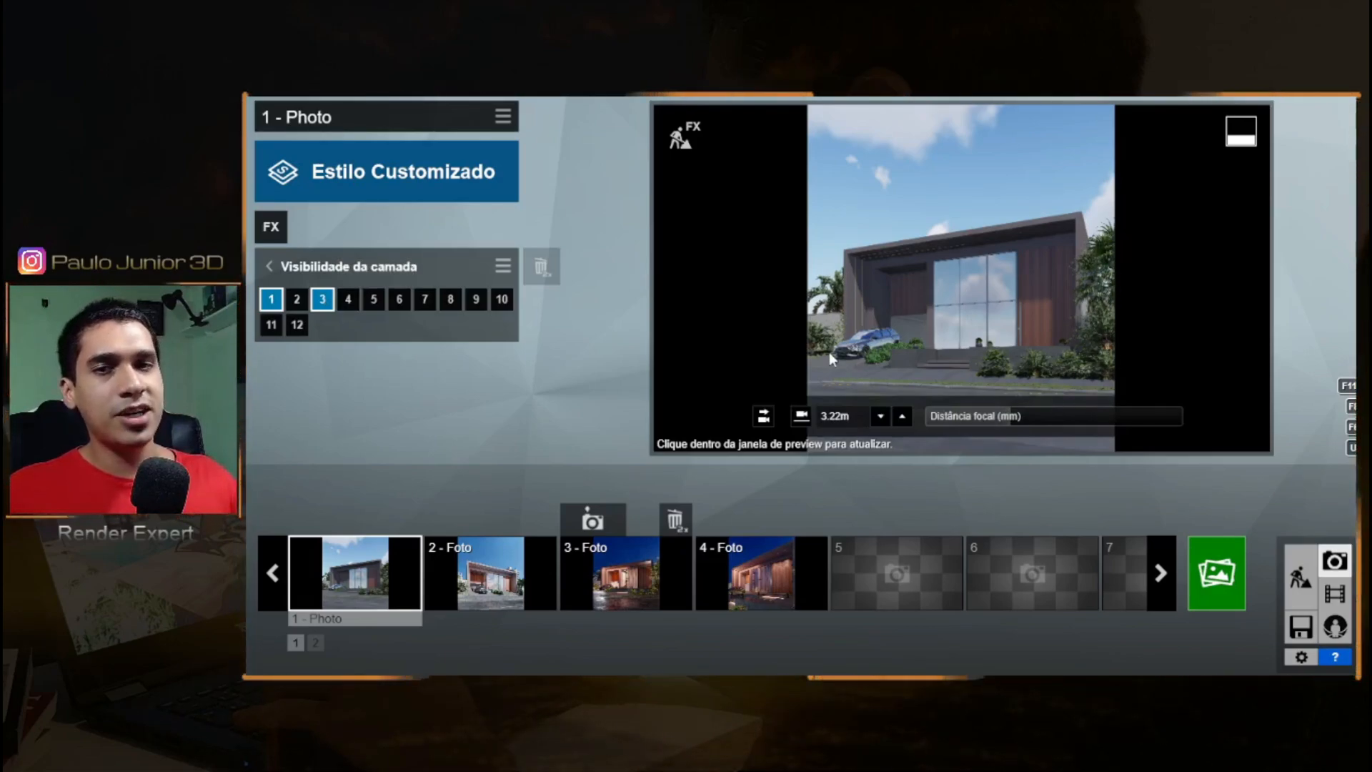
pyautogui.click(297, 301)
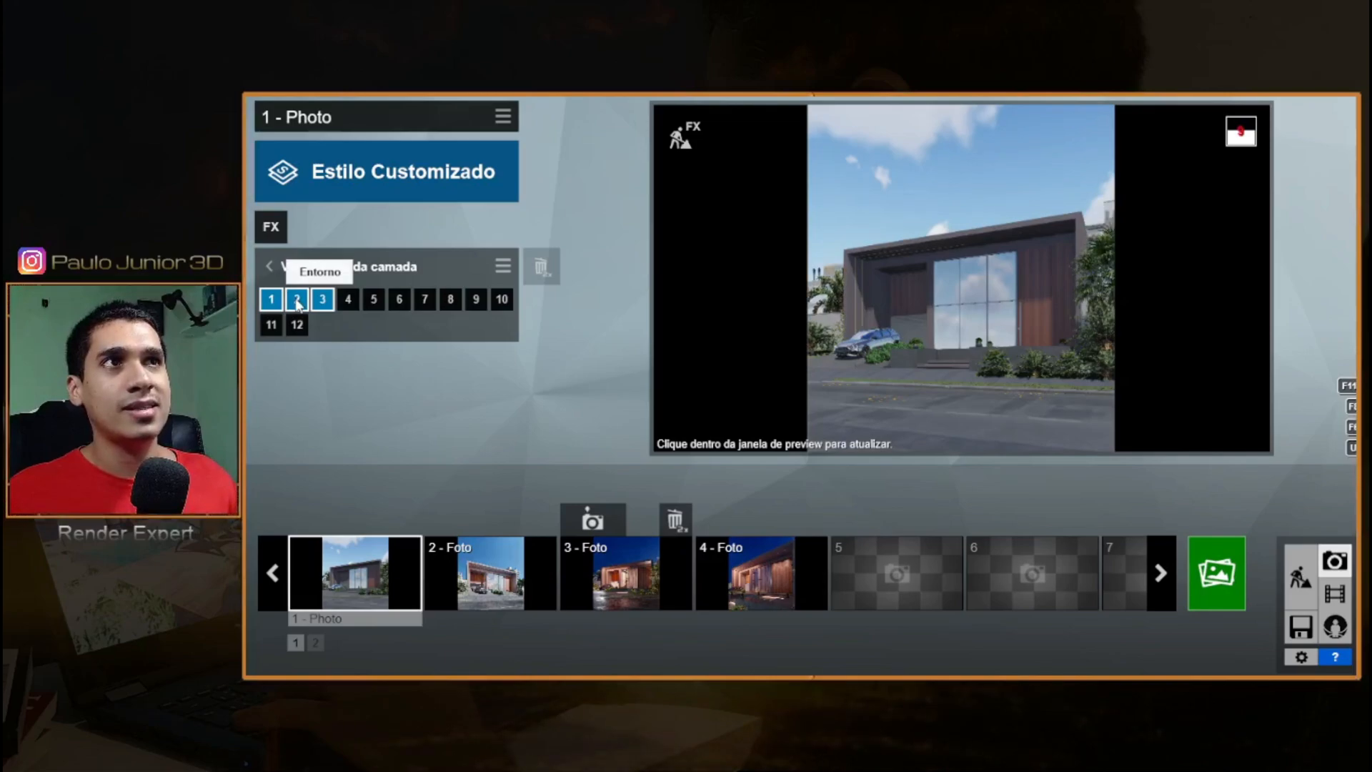
pyautogui.moveTo(984, 416)
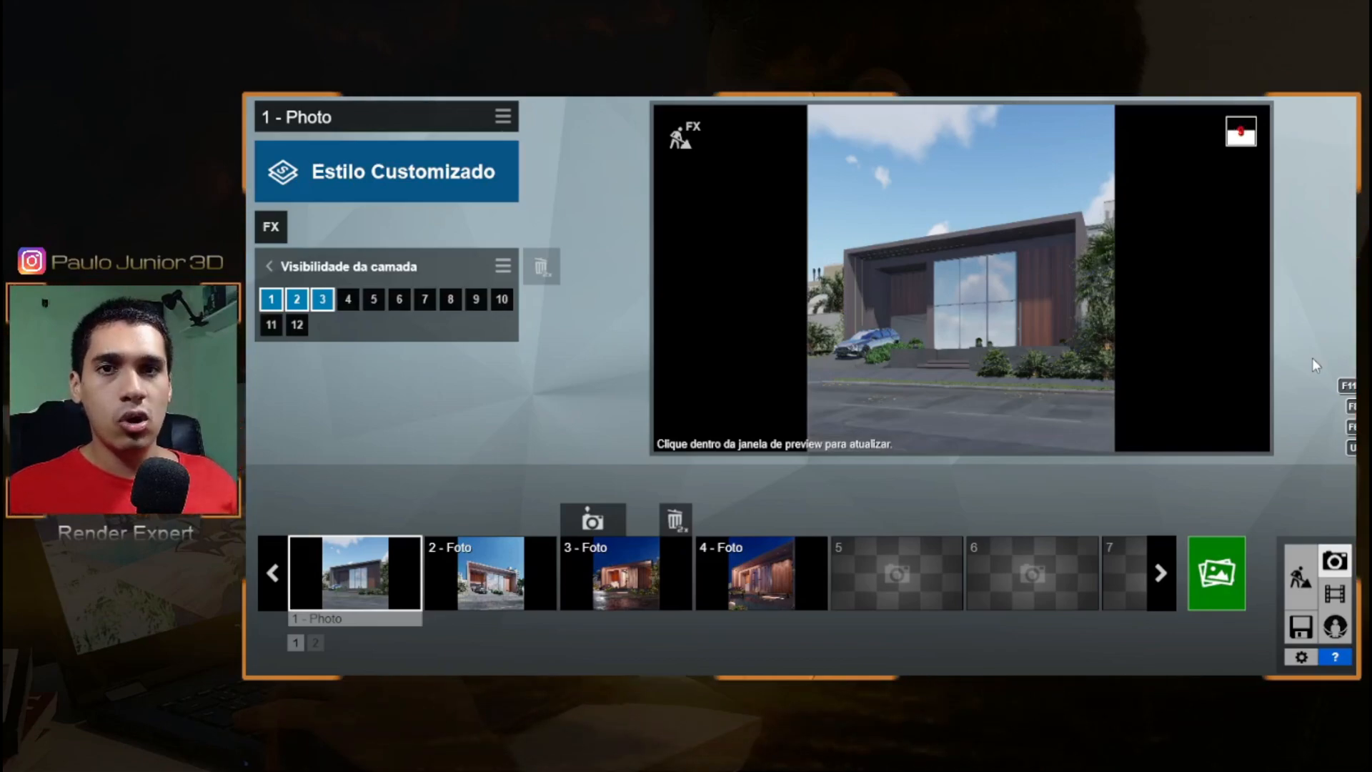
pyautogui.click(322, 299)
# - Examine the buildings and trees around the house in the preview and restore photo 1's saved camera
pyautogui.moveTo(962, 278); pyautogui.dragTo(658, 276, button='right')
pyautogui.press('w')
pyautogui.press('s')
pyautogui.press('q')
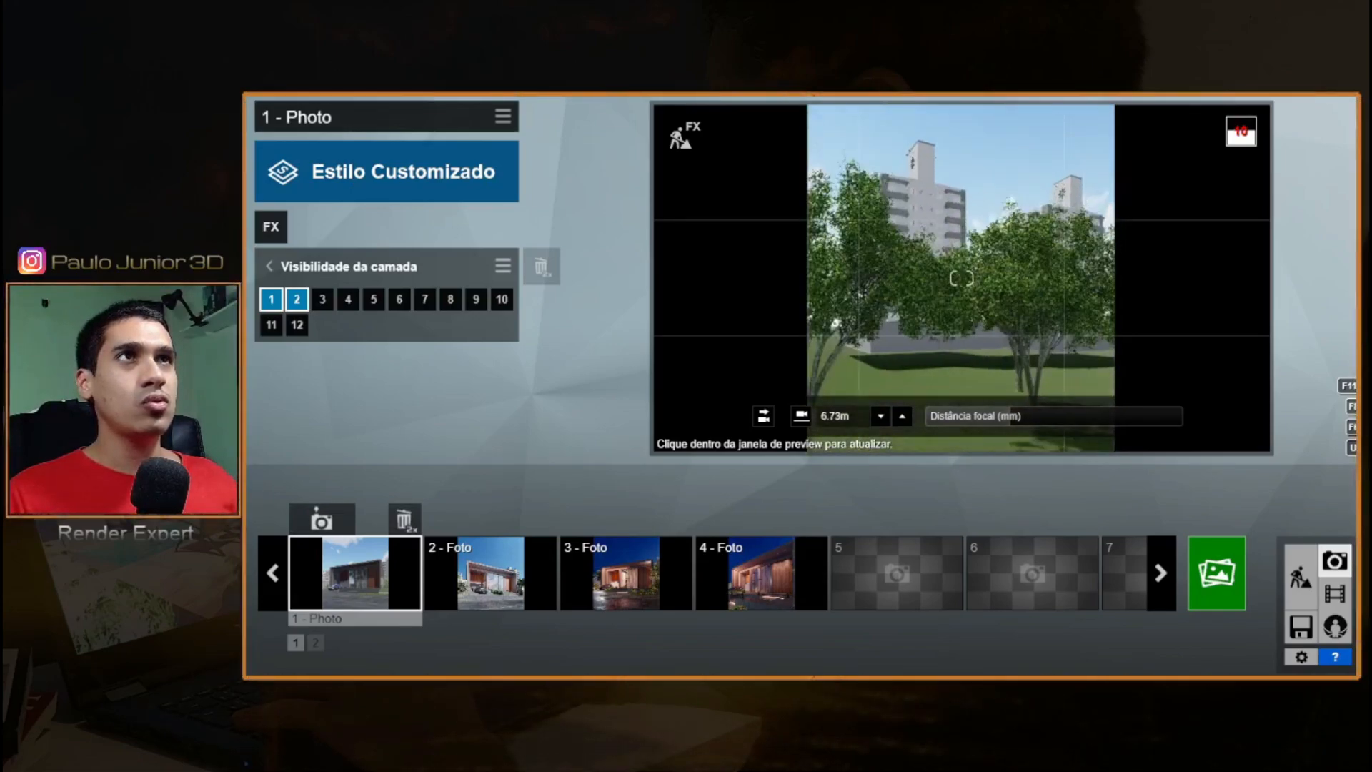
pyautogui.press('s')
pyautogui.moveTo(962, 279); pyautogui.dragTo(1044, 279, button='right')
pyautogui.press('e')
pyautogui.click(358, 576)
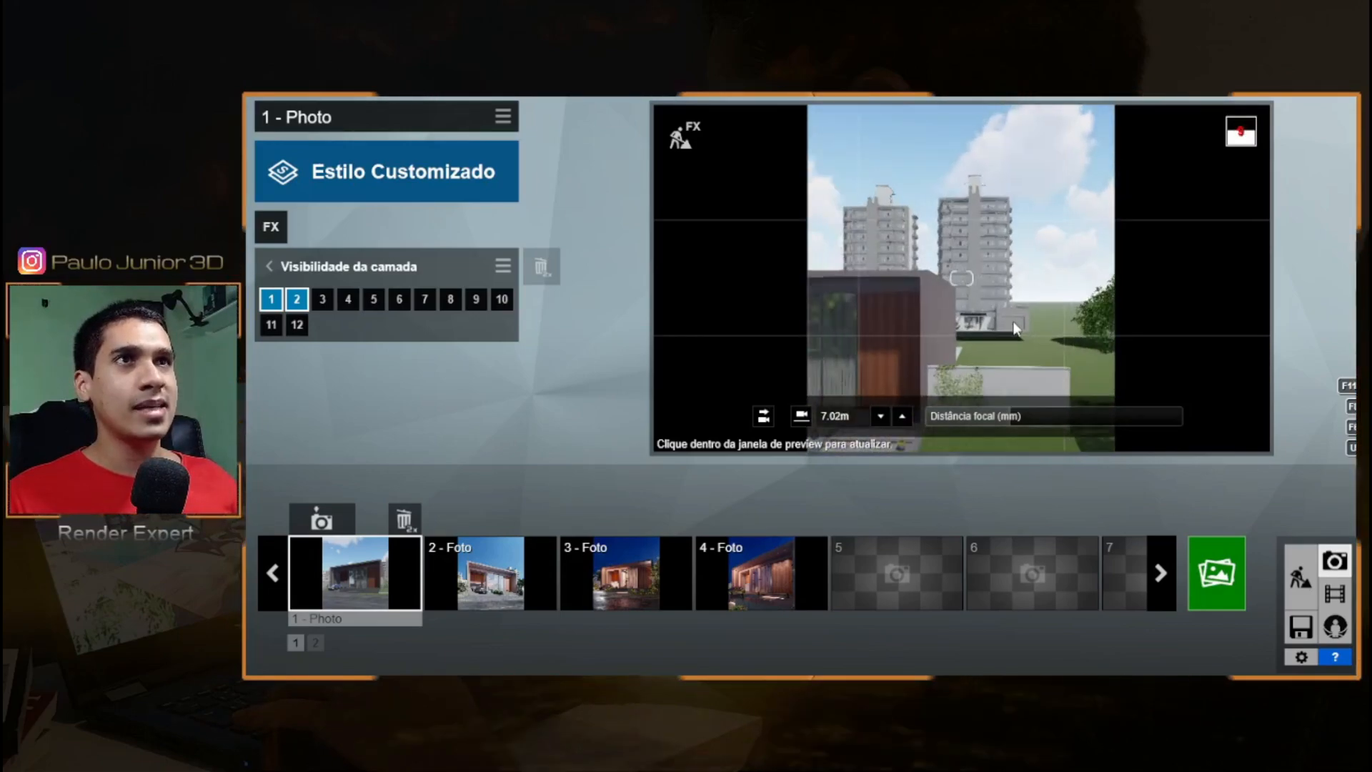
pyautogui.click(358, 575)
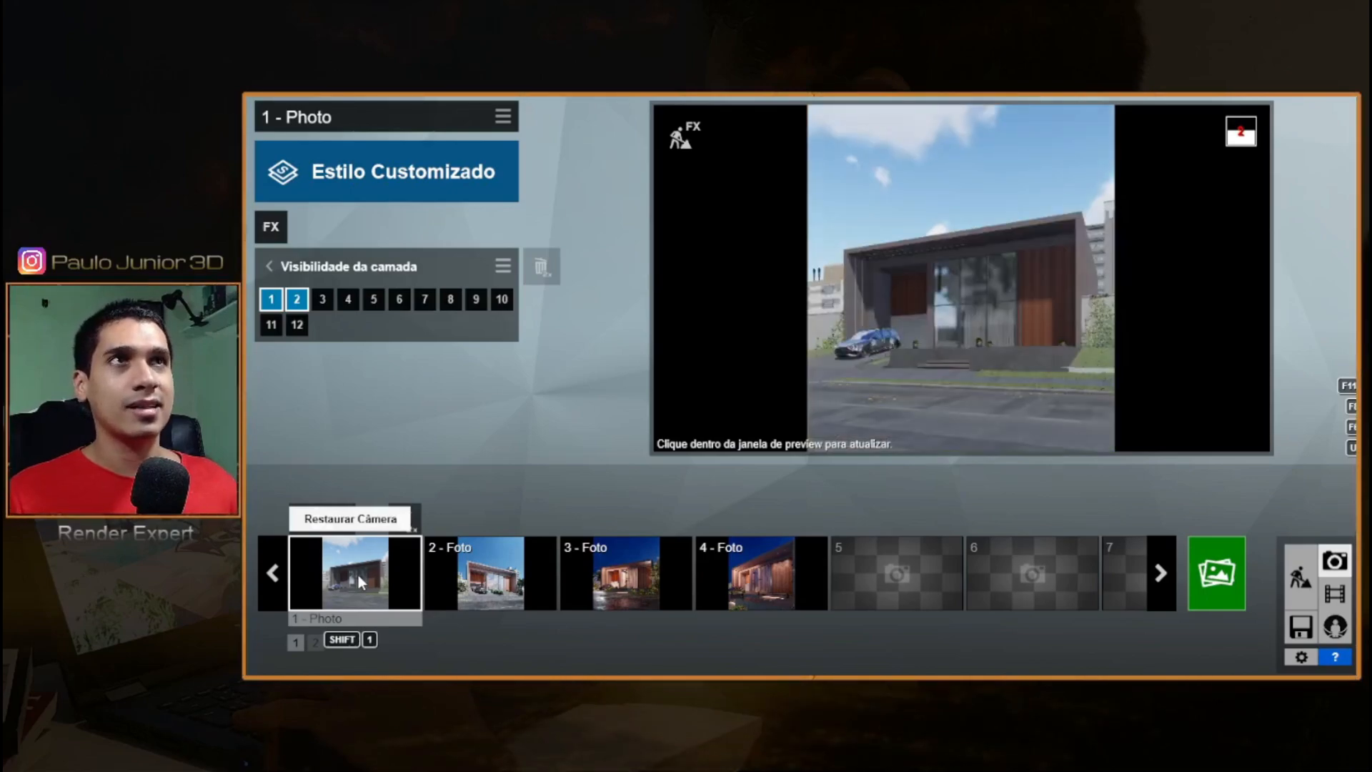
# - Examine the street beside the house from photo 1, and hide layer 2 (Entorno)
pyautogui.moveTo(1038, 312); pyautogui.dragTo(783, 312, button='right')
pyautogui.press('w')
pyautogui.press('s')
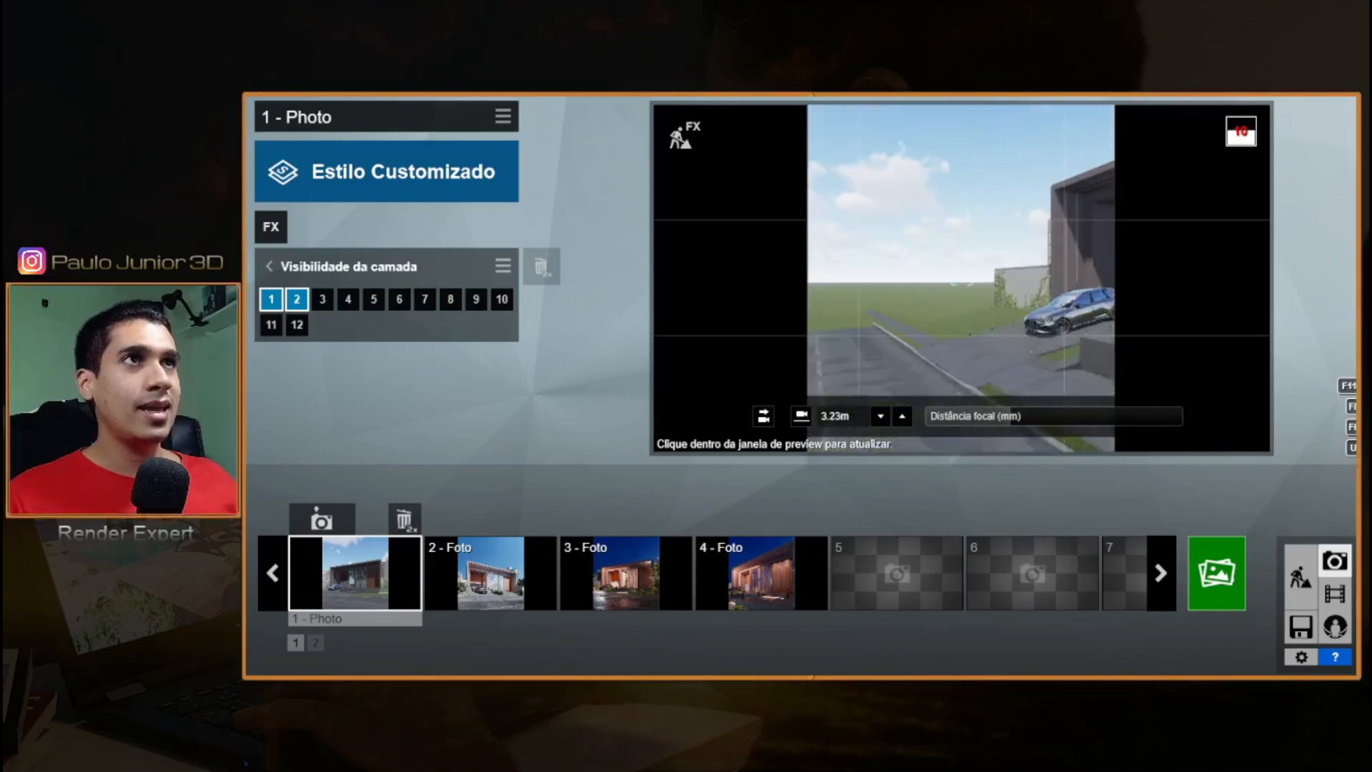
pyautogui.moveTo(893, 293); pyautogui.dragTo(1054, 286, button='right')
pyautogui.press('s')
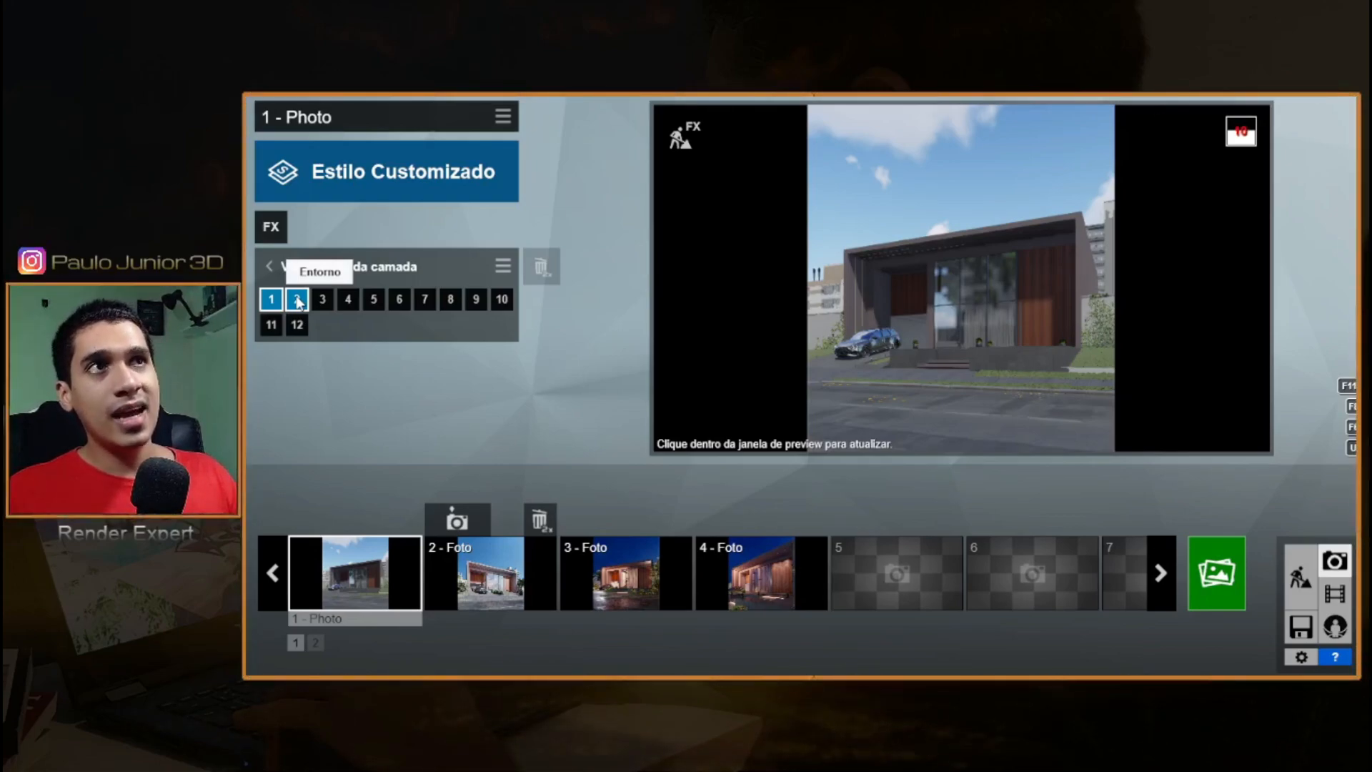
pyautogui.moveTo(865, 346)
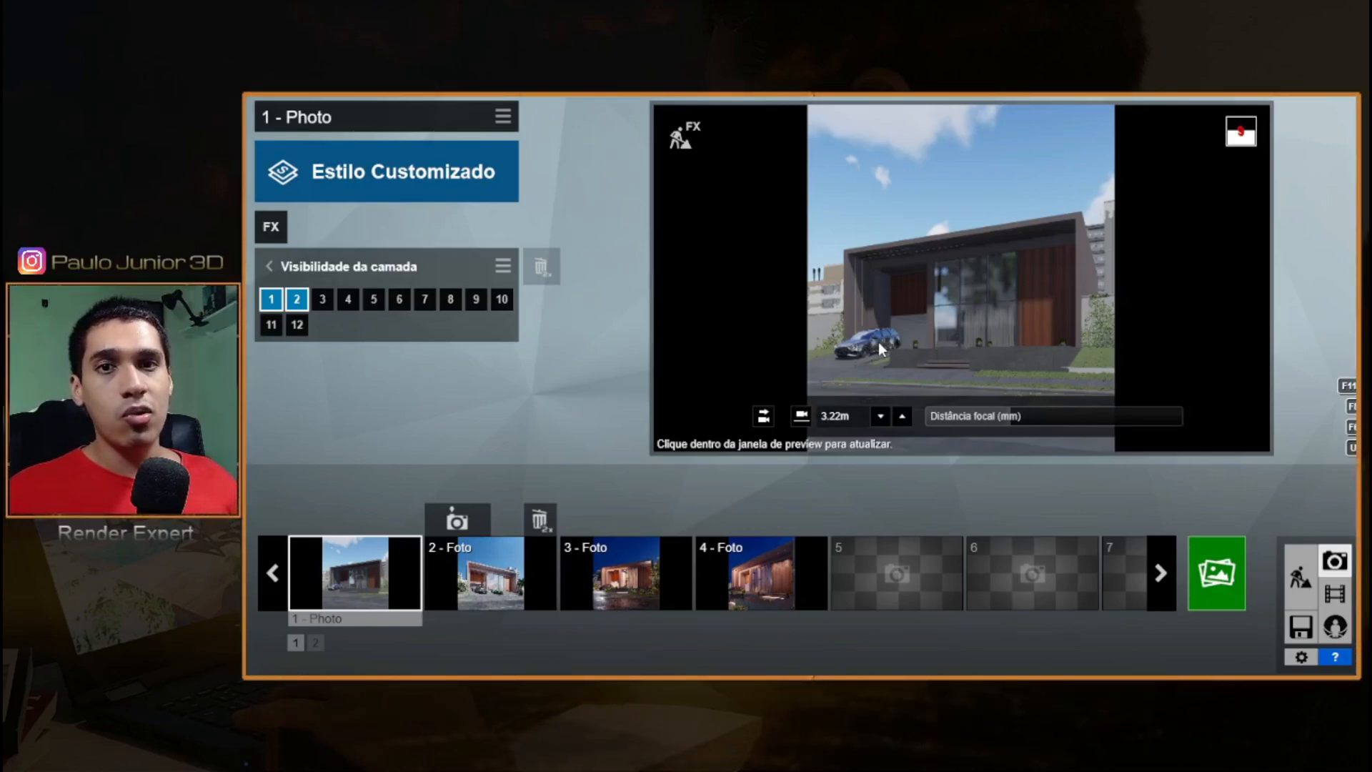
pyautogui.click(296, 299)
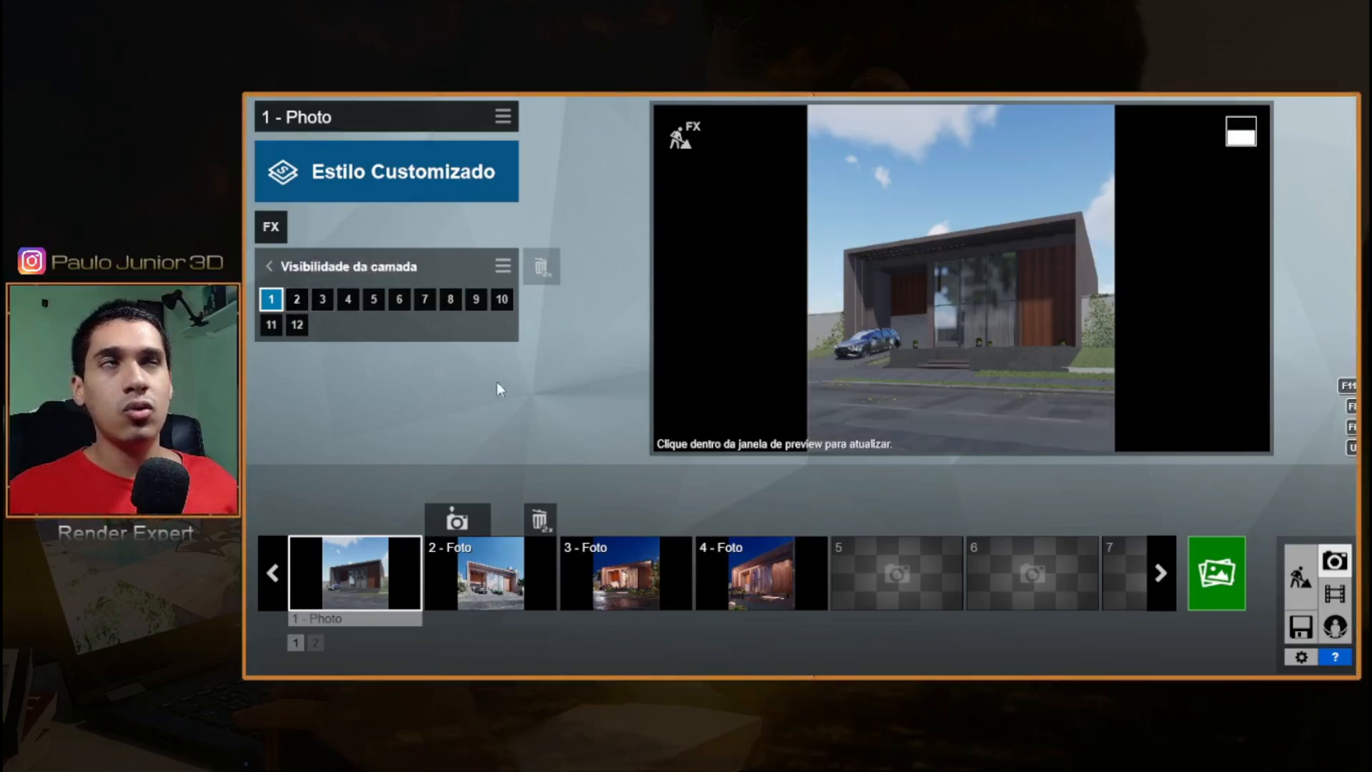
# - Review the final render Cena1 001.png in the photo viewer and return to Lumion
pyautogui.moveTo(1027, 373)
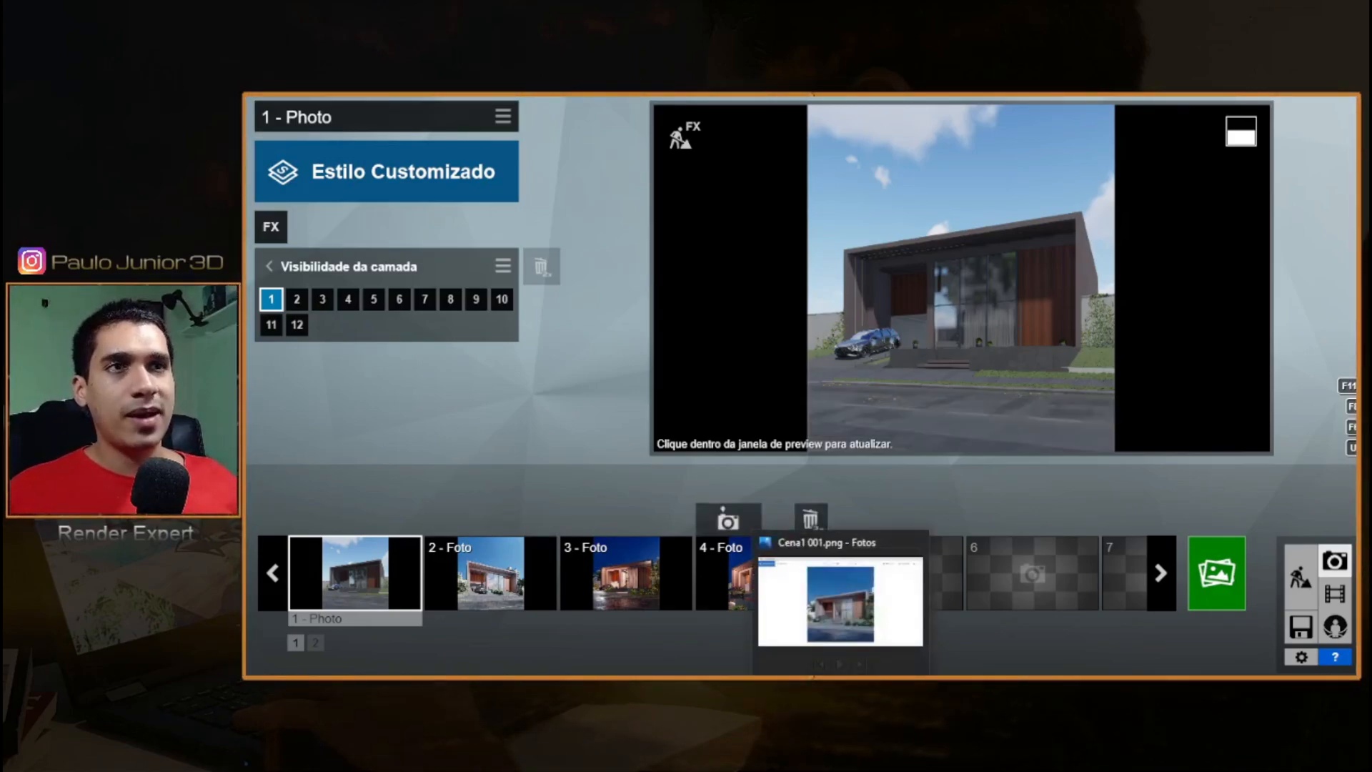
pyautogui.click(841, 723)
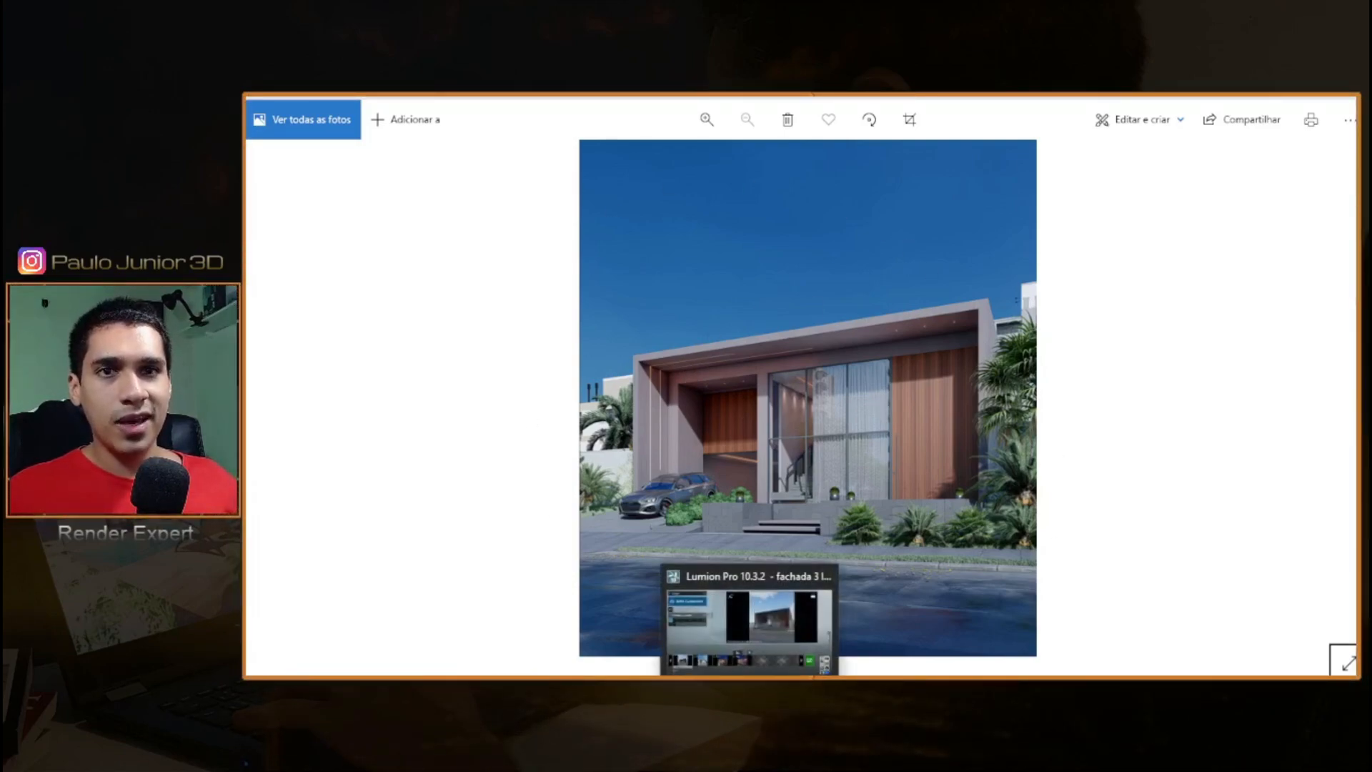
pyautogui.click(749, 674)
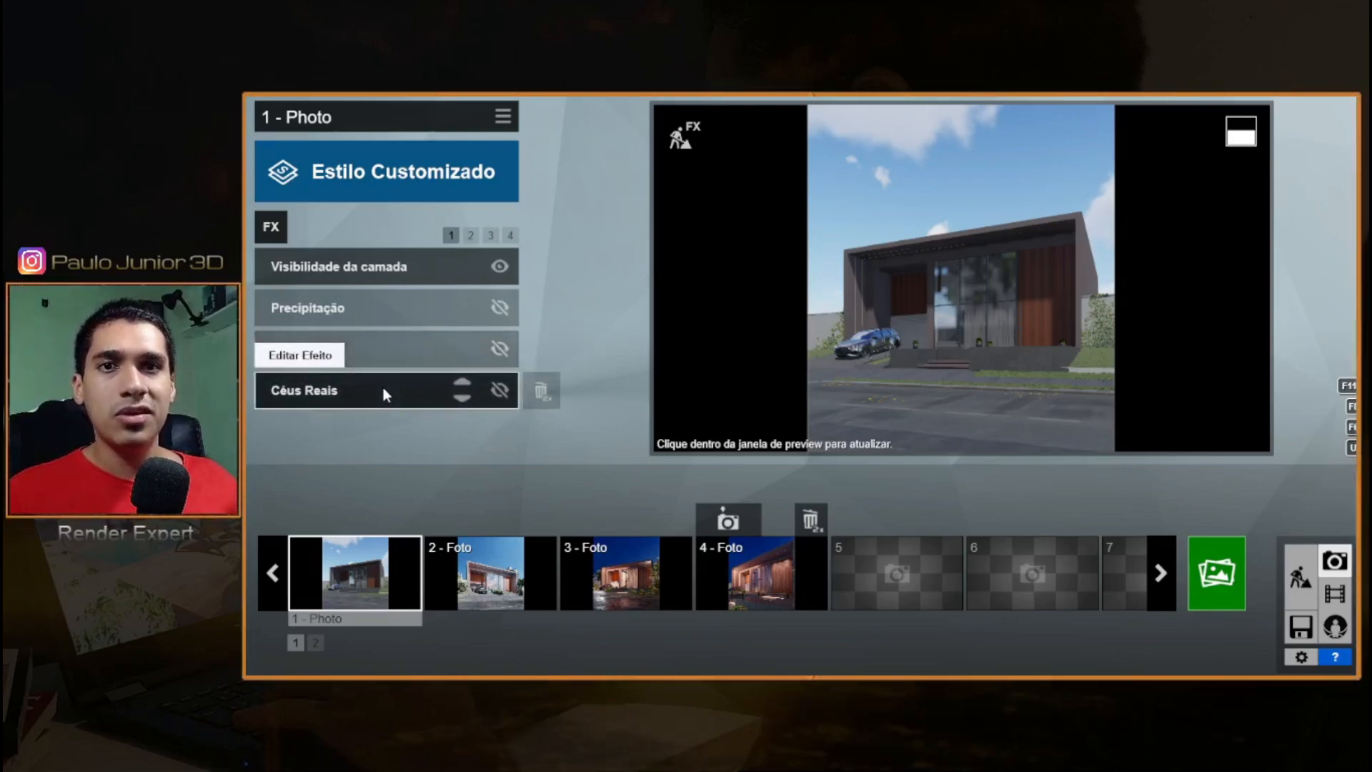
# - Enable the Céus Reais effect on photo 1 and update the preview
pyautogui.click(501, 391)
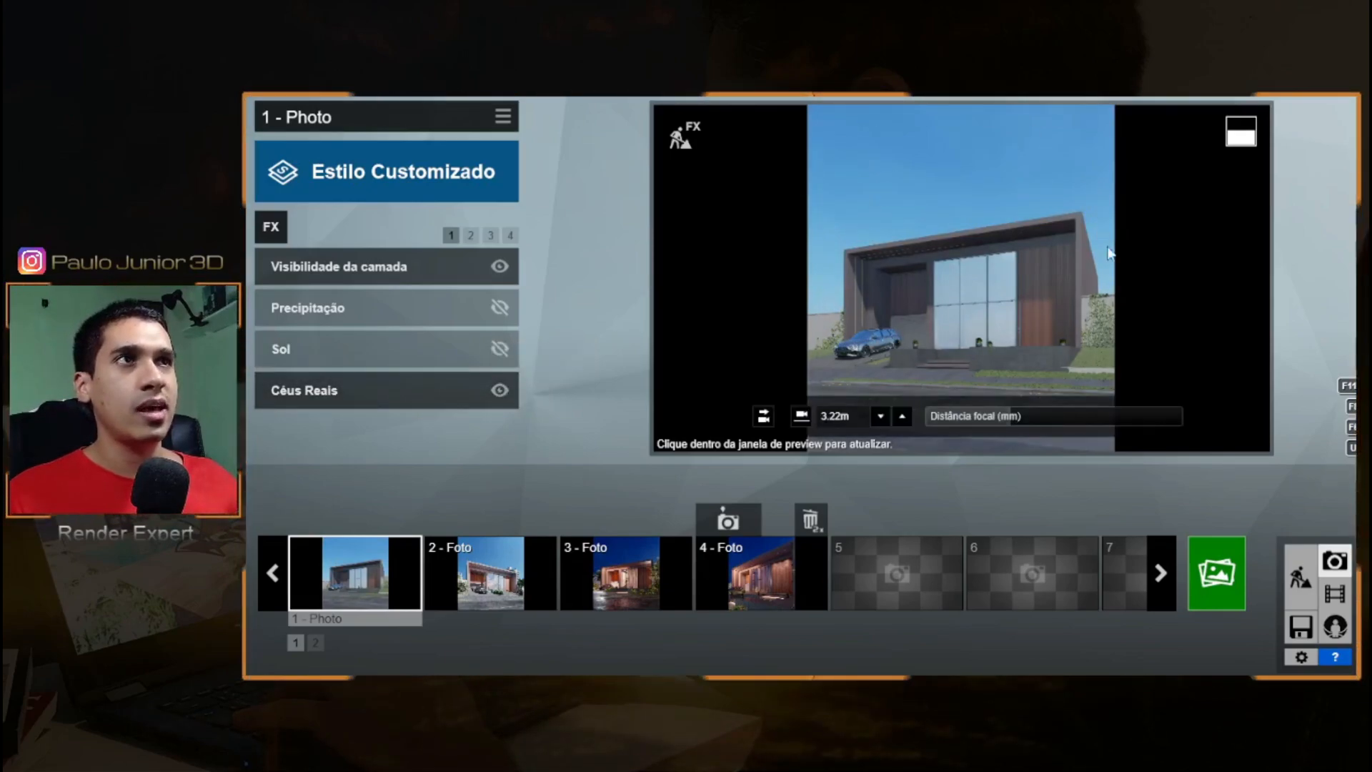
pyautogui.click(1049, 273)
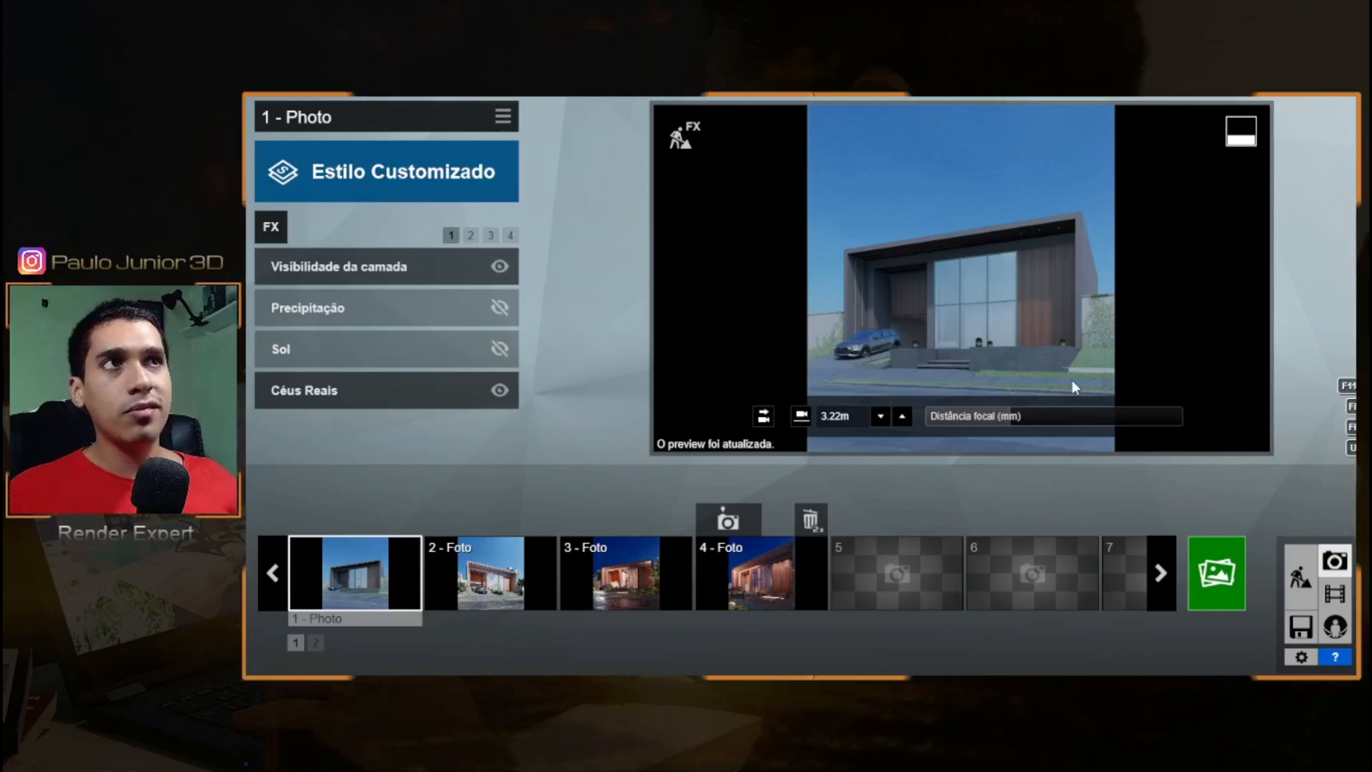
# - Show layers 2 (Entorno) and 3 (Veg Jardim) in photo 1 and compare with the base render in the photo viewer
pyautogui.click(367, 271)
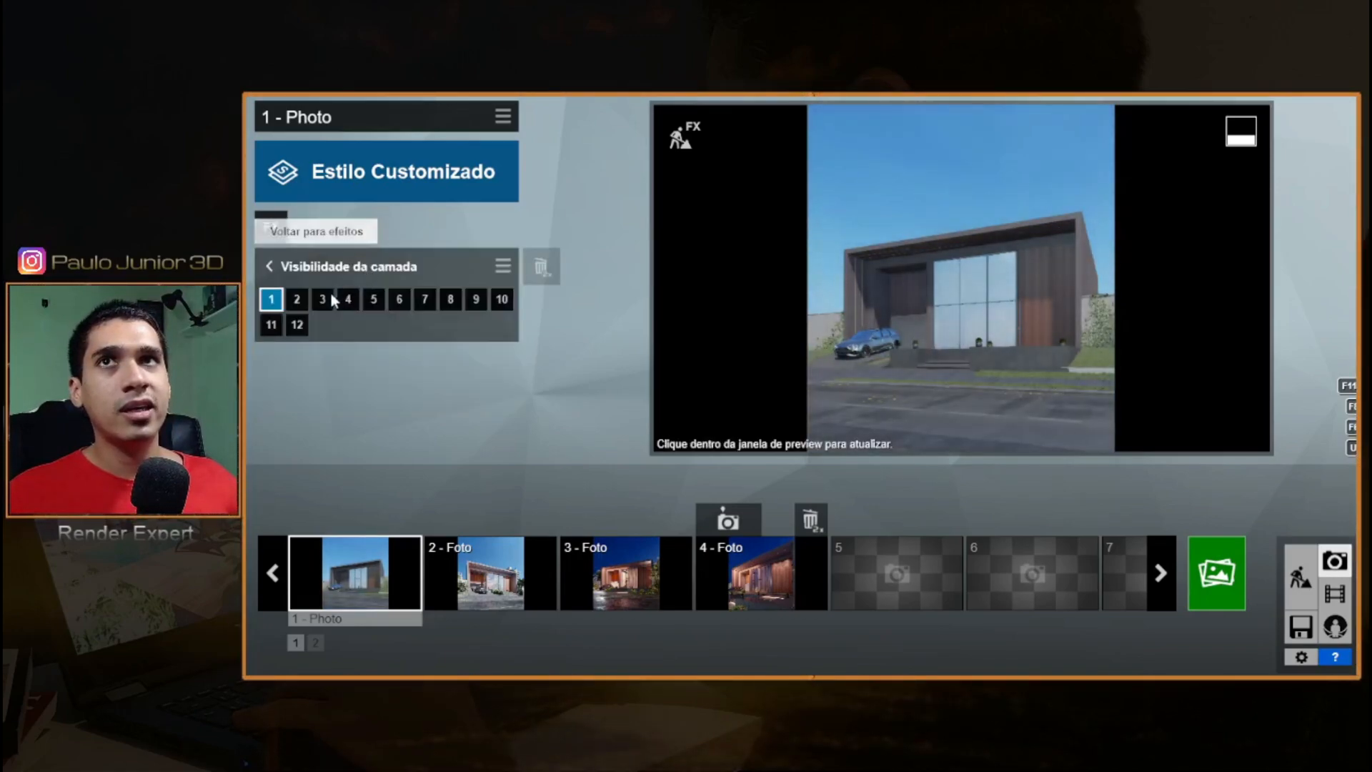
pyautogui.click(306, 302)
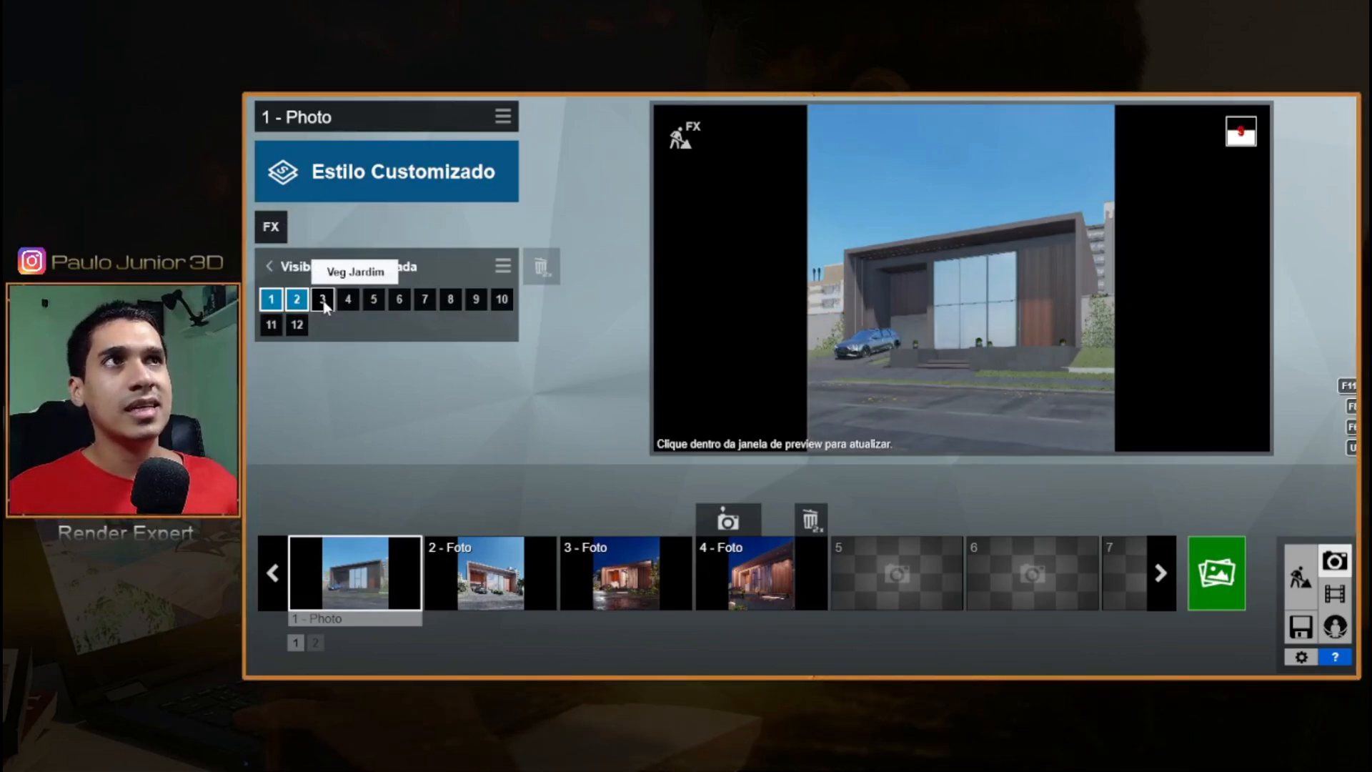
pyautogui.click(322, 300)
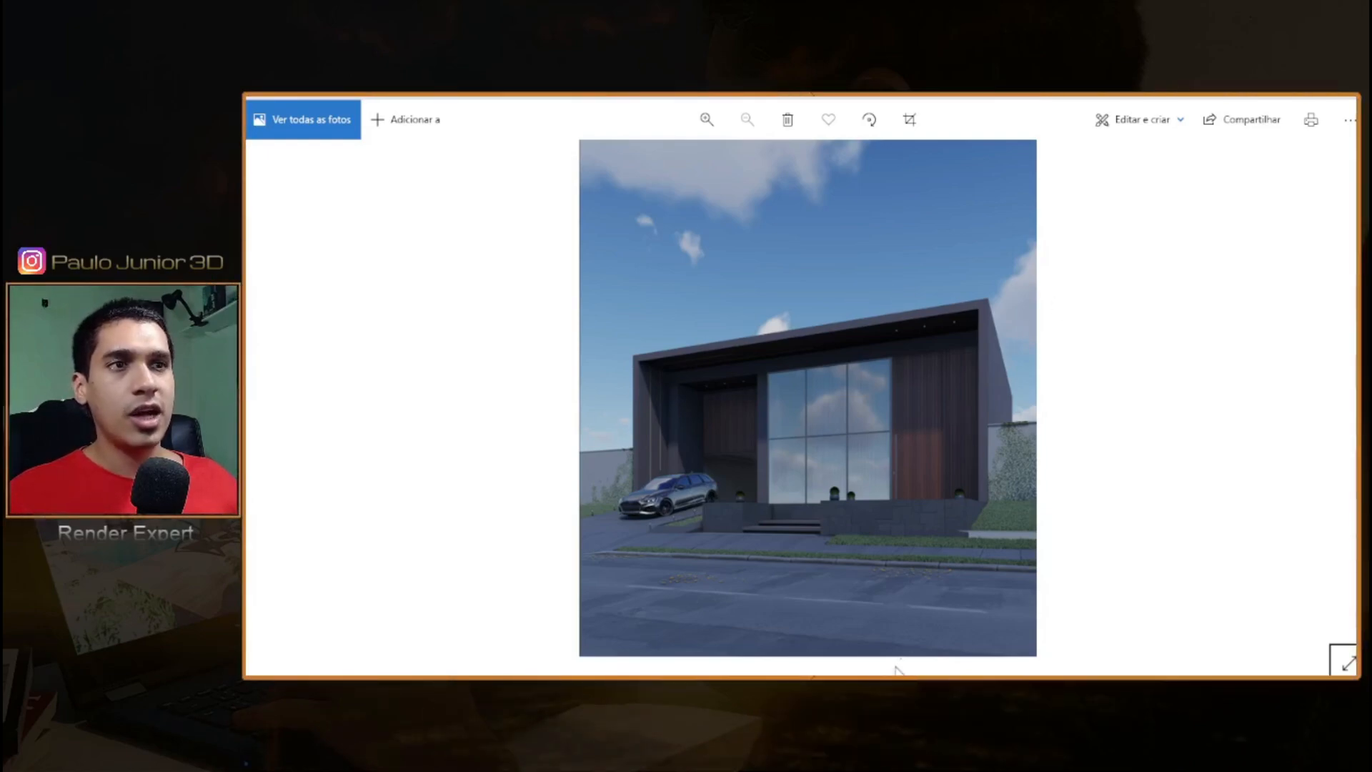
pyautogui.hotkey('alt', 'Tab')
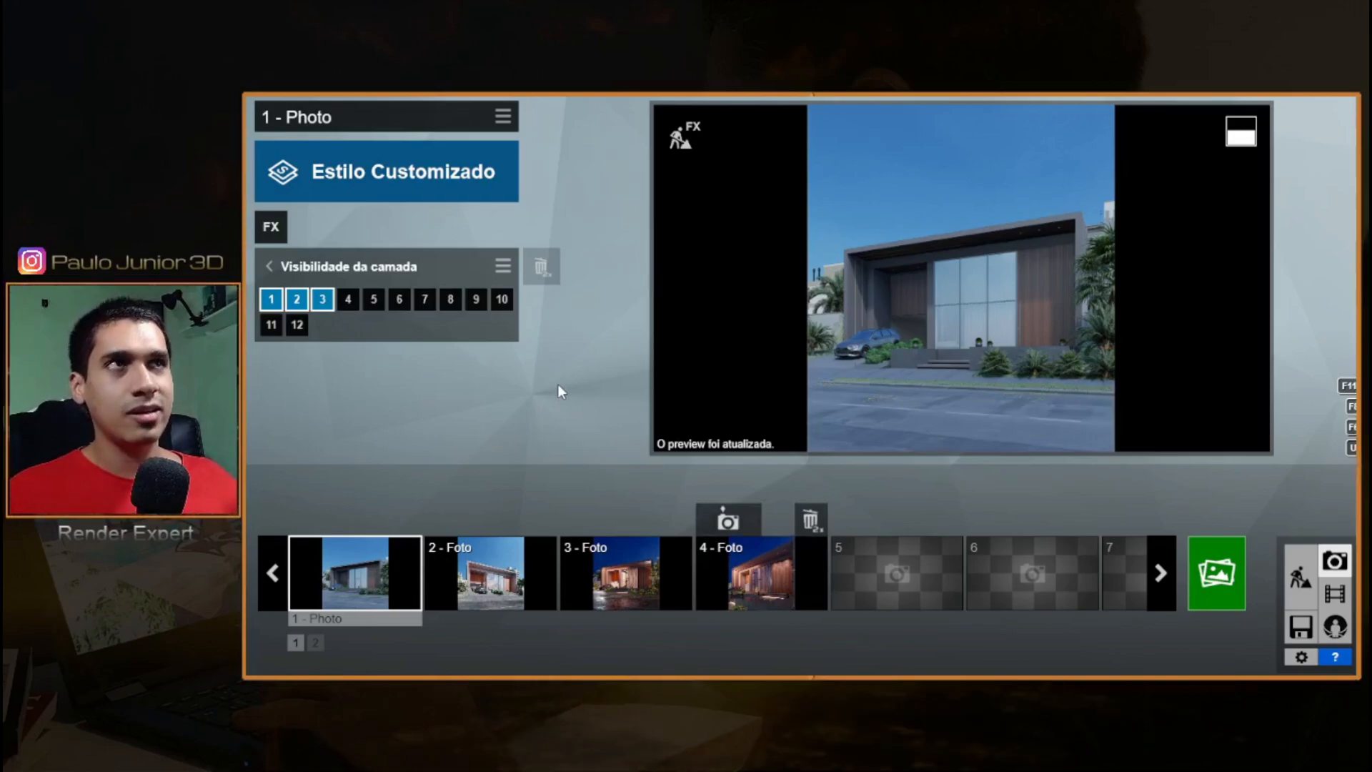
# - Return to photo 1's effects list and enable the Sol effect
pyautogui.click(271, 264)
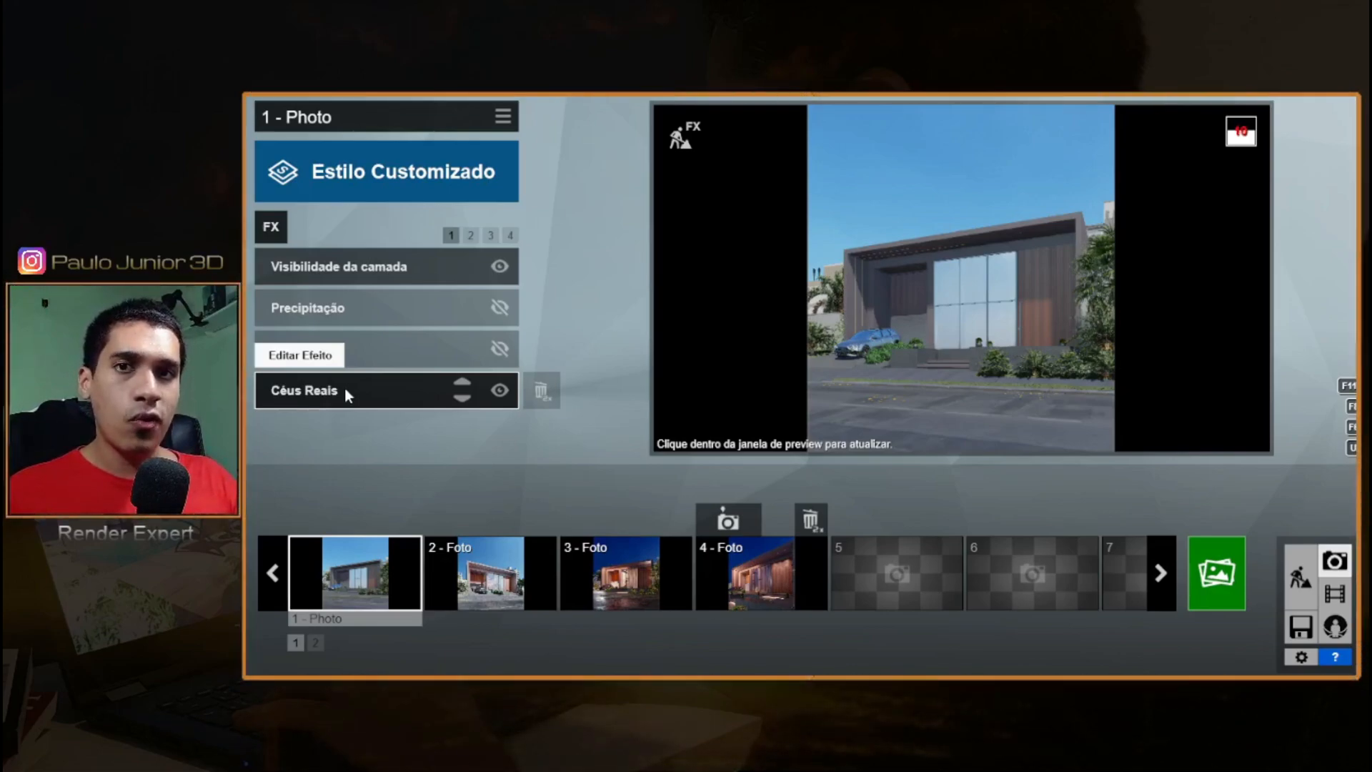
pyautogui.click(323, 347)
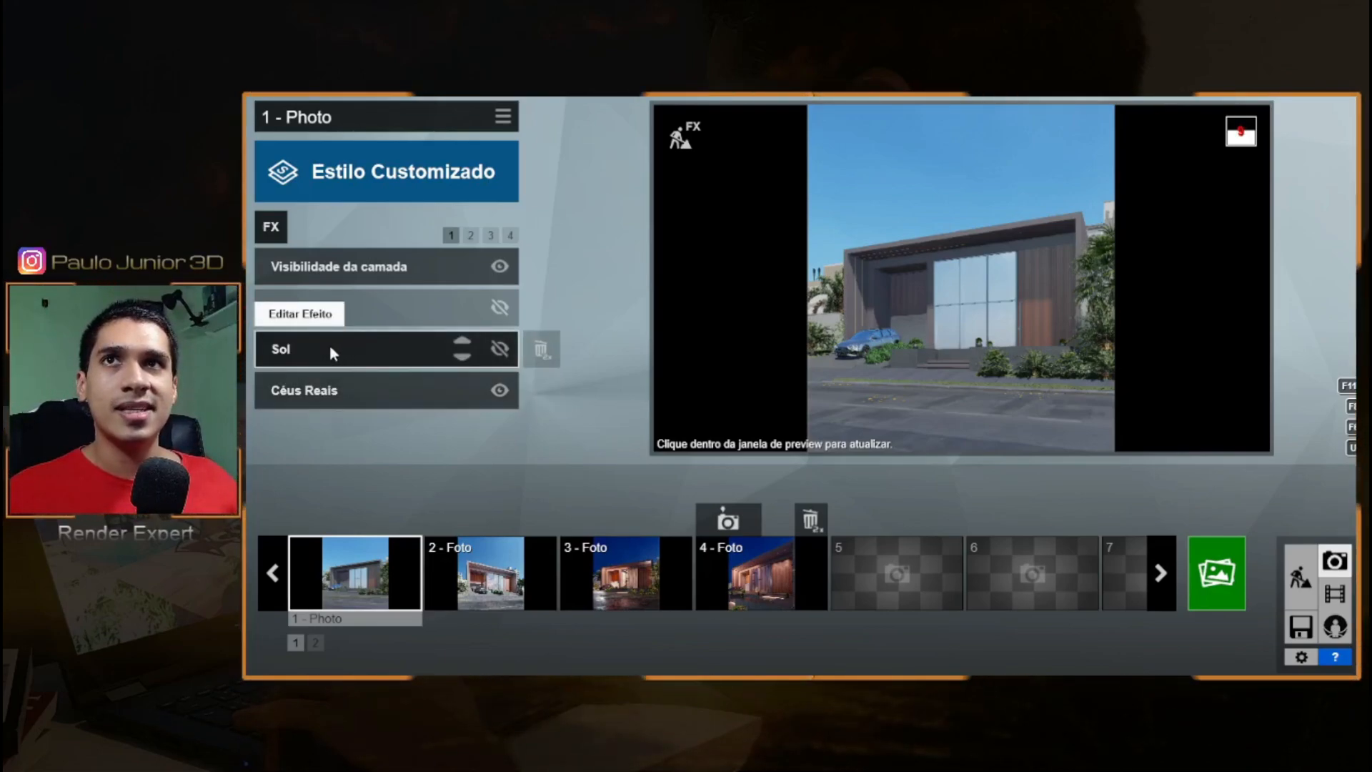
pyautogui.click(500, 350)
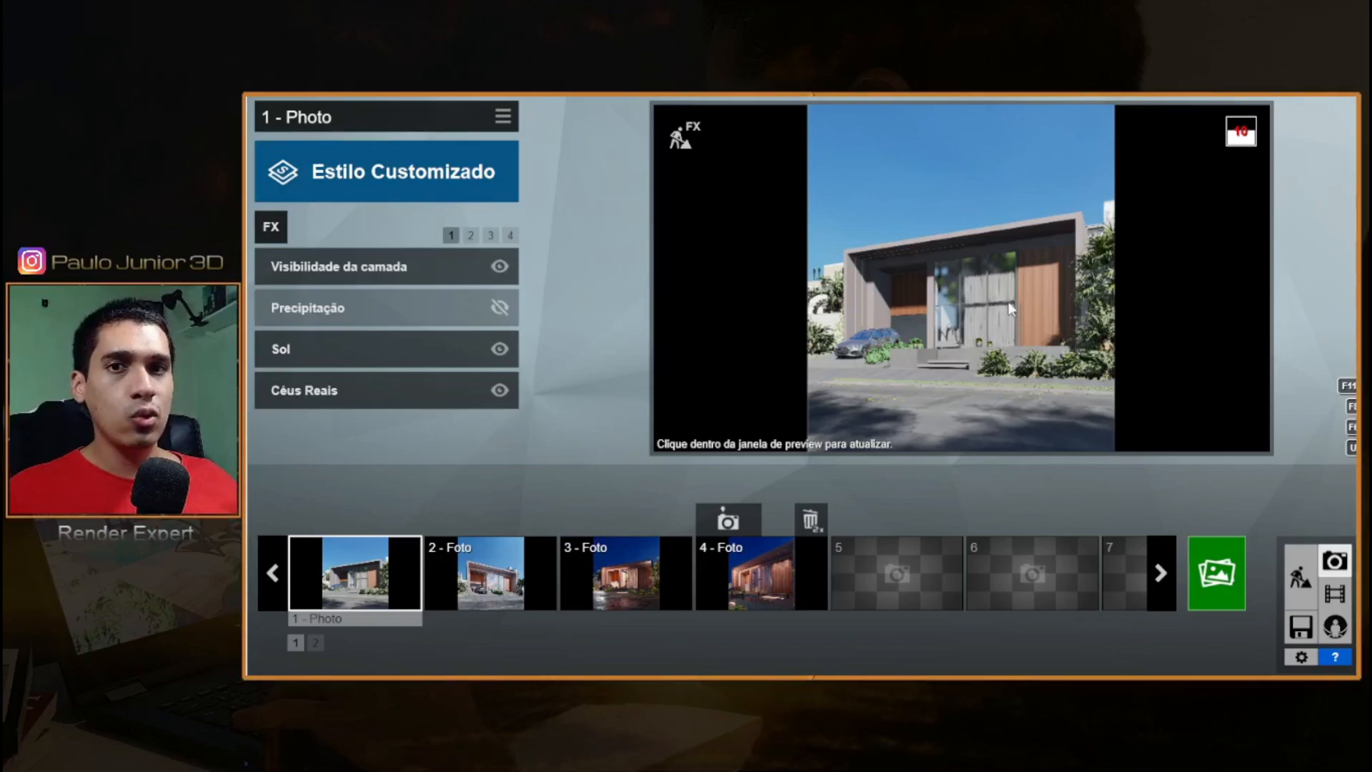
# - Enable the Correção de Cor effect on photo 1 and review its settings
pyautogui.click(471, 236)
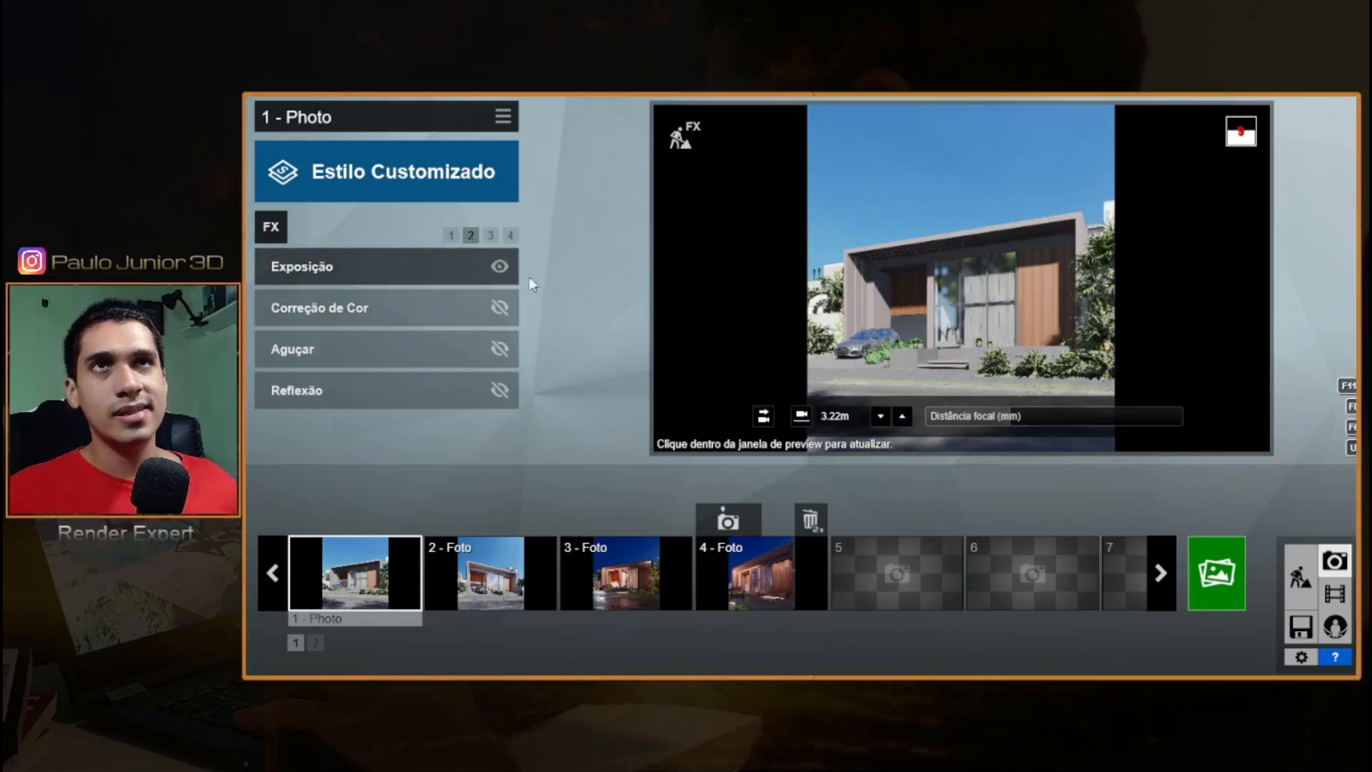
pyautogui.click(500, 309)
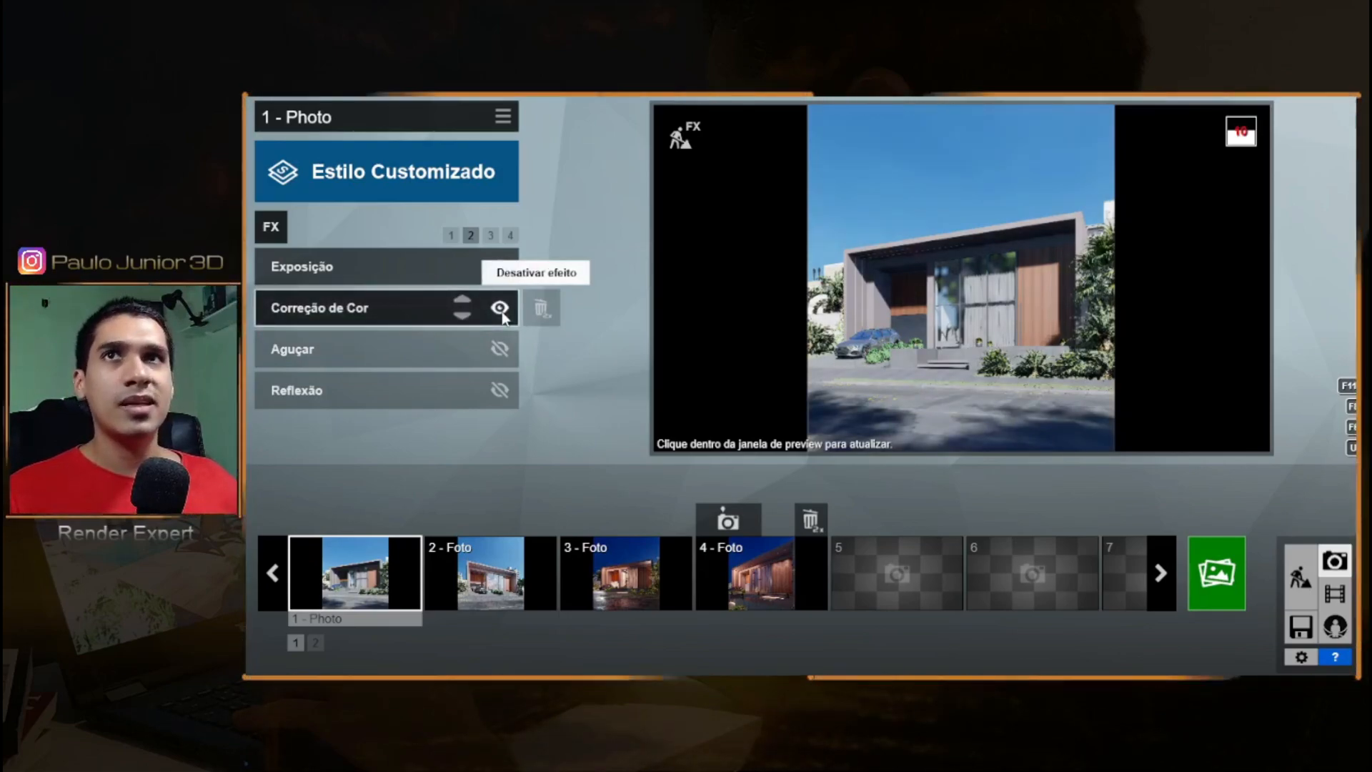
pyautogui.click(401, 309)
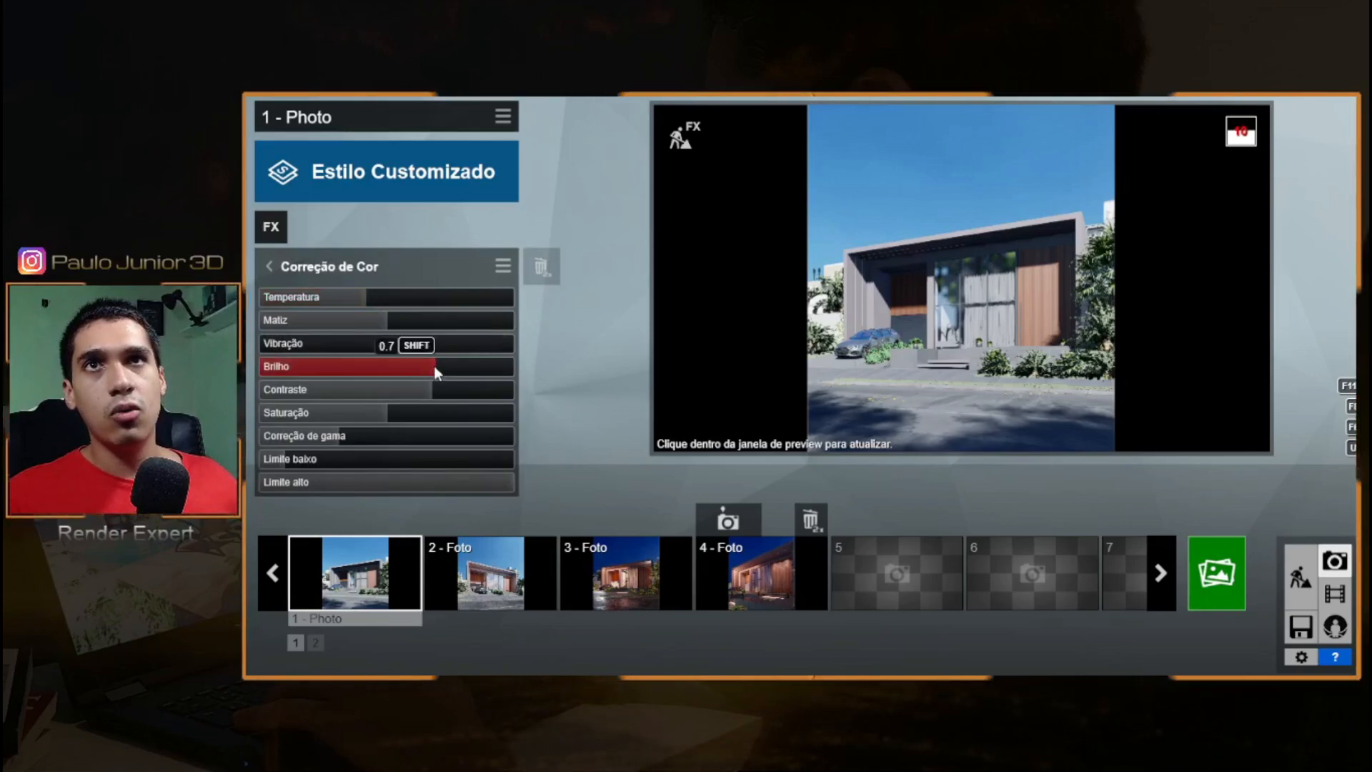
pyautogui.moveTo(1031, 234)
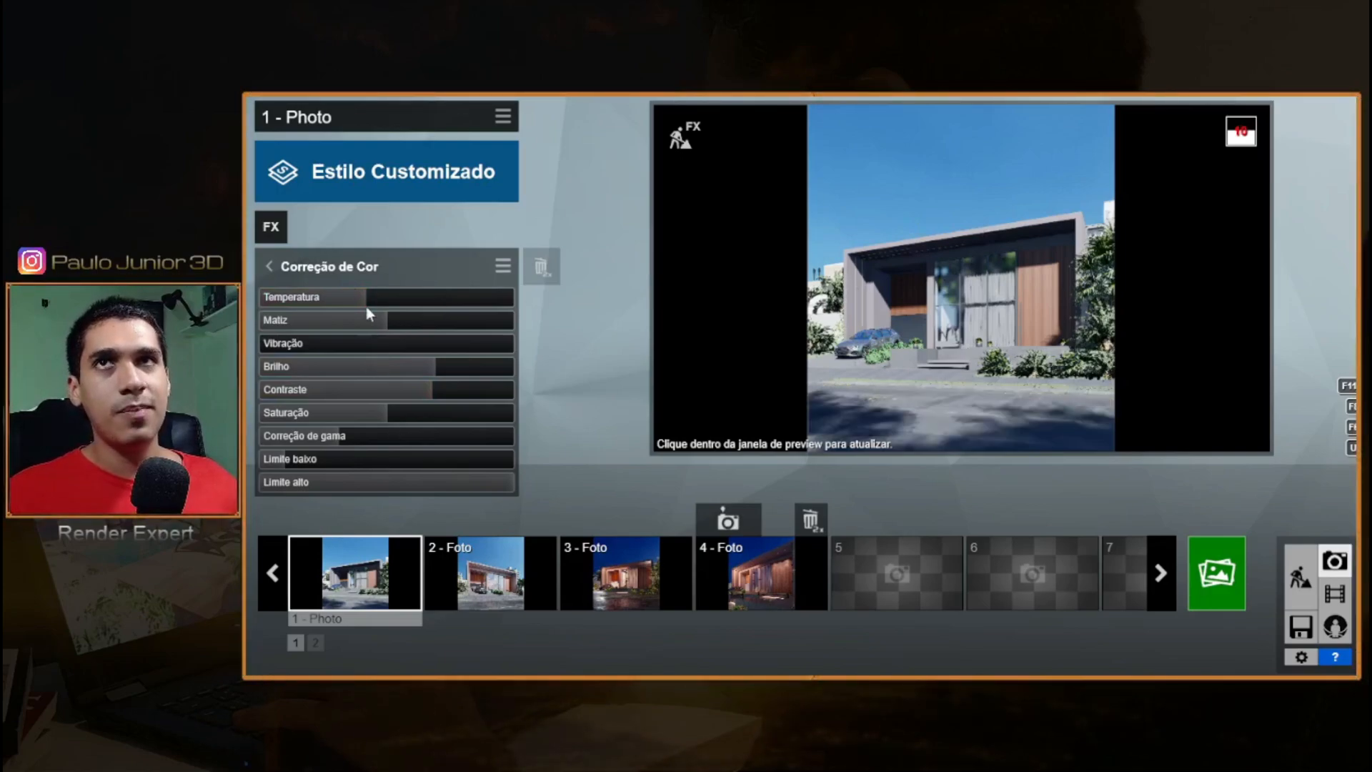
pyautogui.click(269, 268)
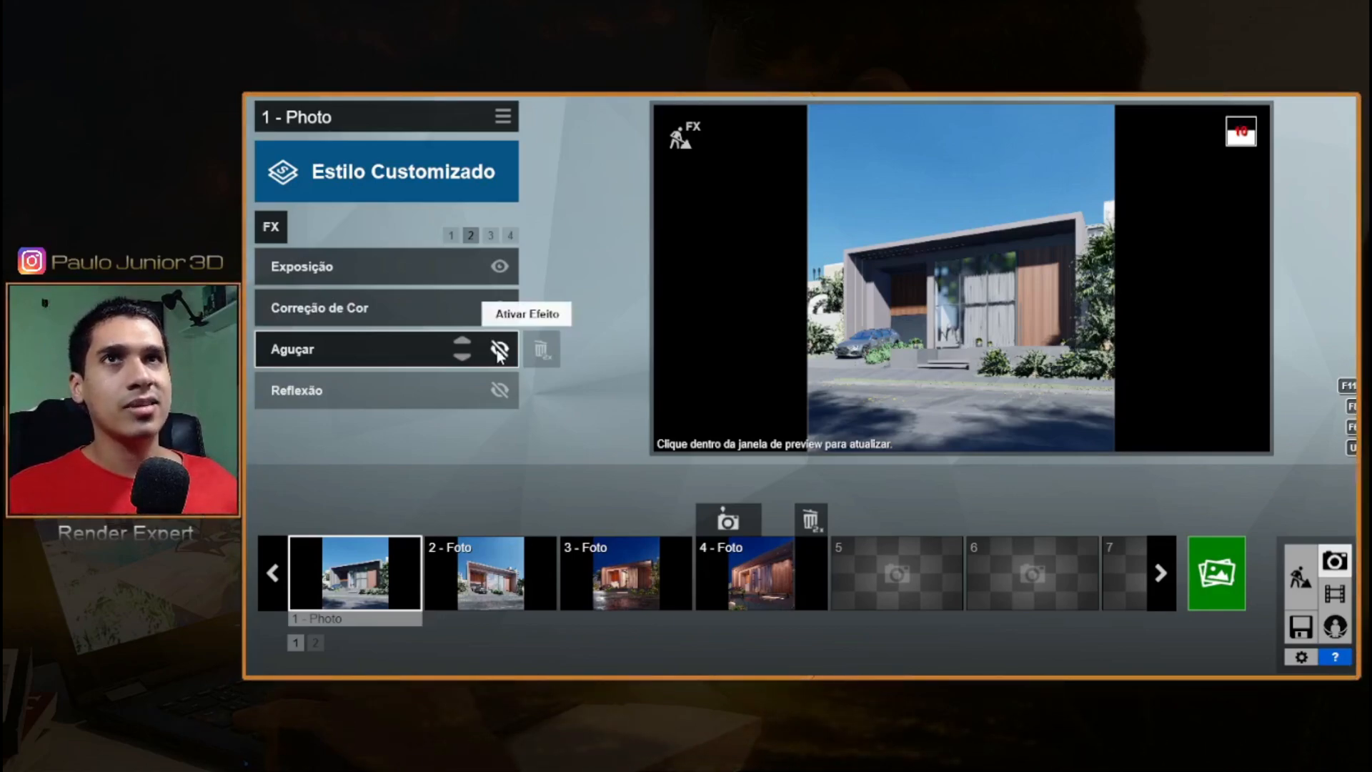
# - Enable the Aguçar effect on photo 1 and check its settings
pyautogui.click(499, 351)
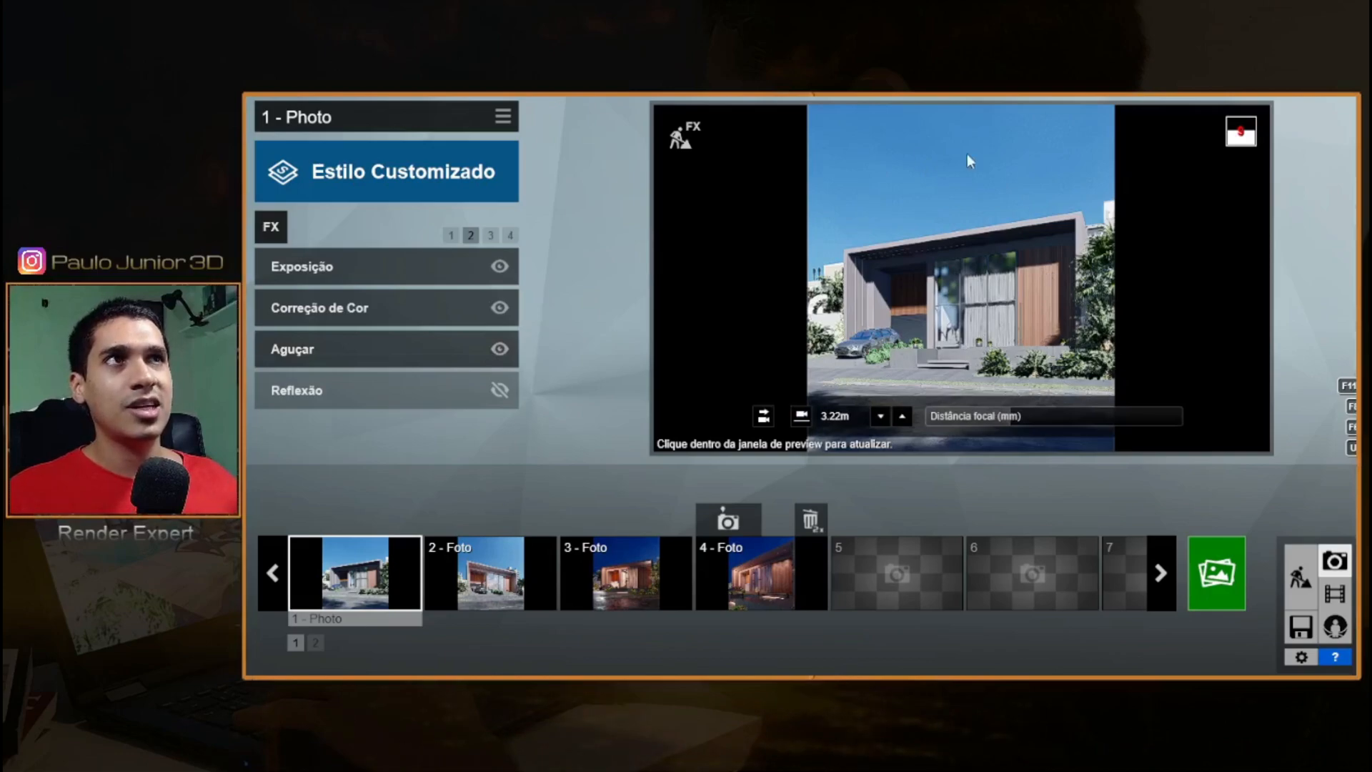
pyautogui.click(387, 356)
pyautogui.click(268, 266)
# - Inspect the Reflexão effect's settings and reflection plane 1 on the glass facade, leaving the effect switched off
pyautogui.click(372, 388)
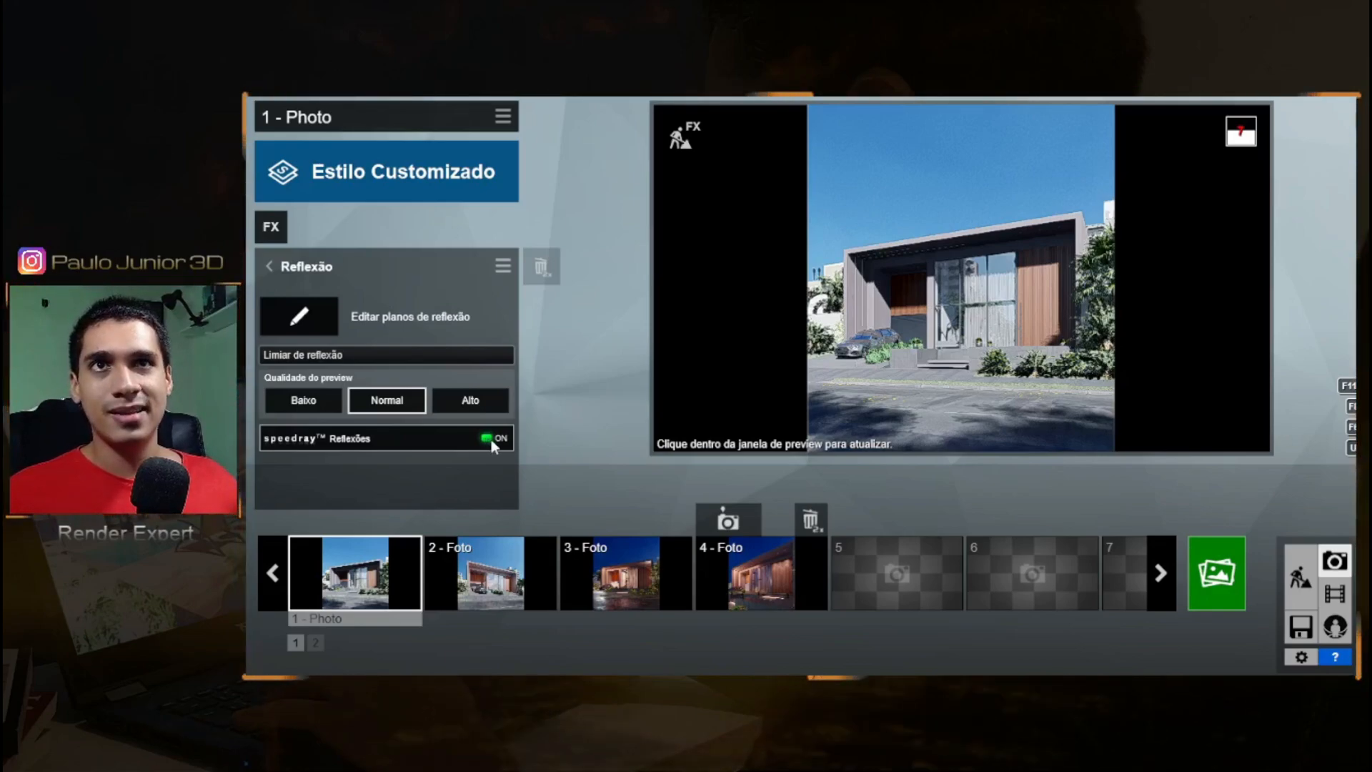
pyautogui.click(302, 316)
pyautogui.click(288, 649)
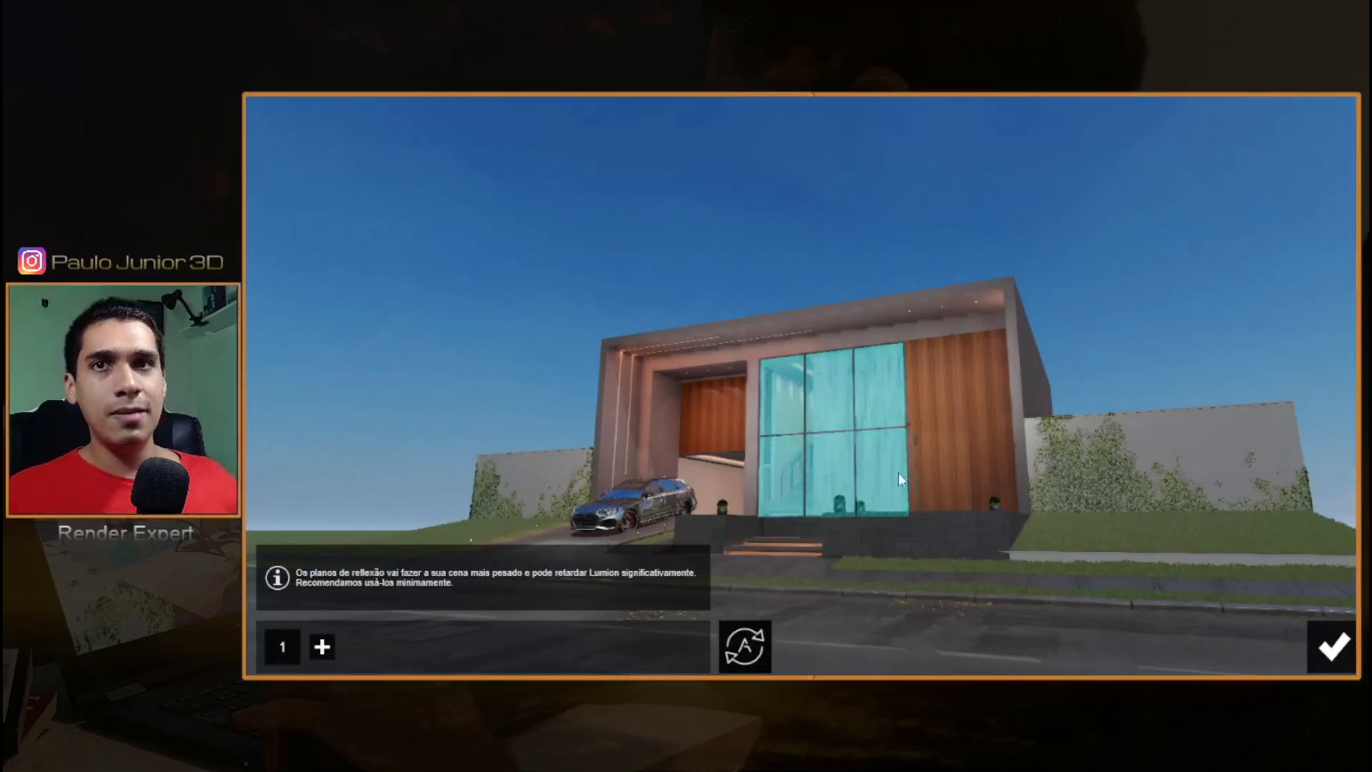
pyautogui.click(1334, 648)
pyautogui.click(273, 264)
pyautogui.click(501, 390)
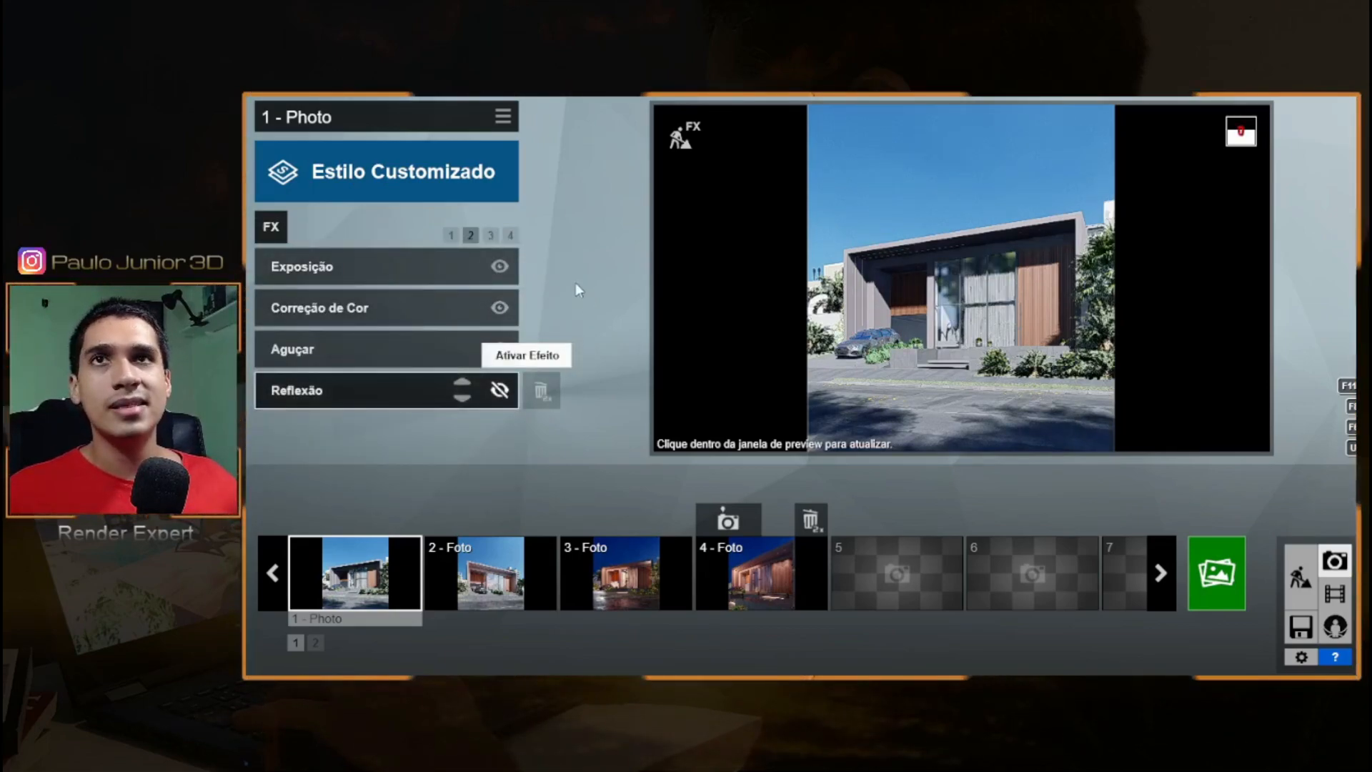
# - Enable the Hyperlight effect on photo 1 and review the Hyperlight and Luz do céu settings
pyautogui.click(493, 236)
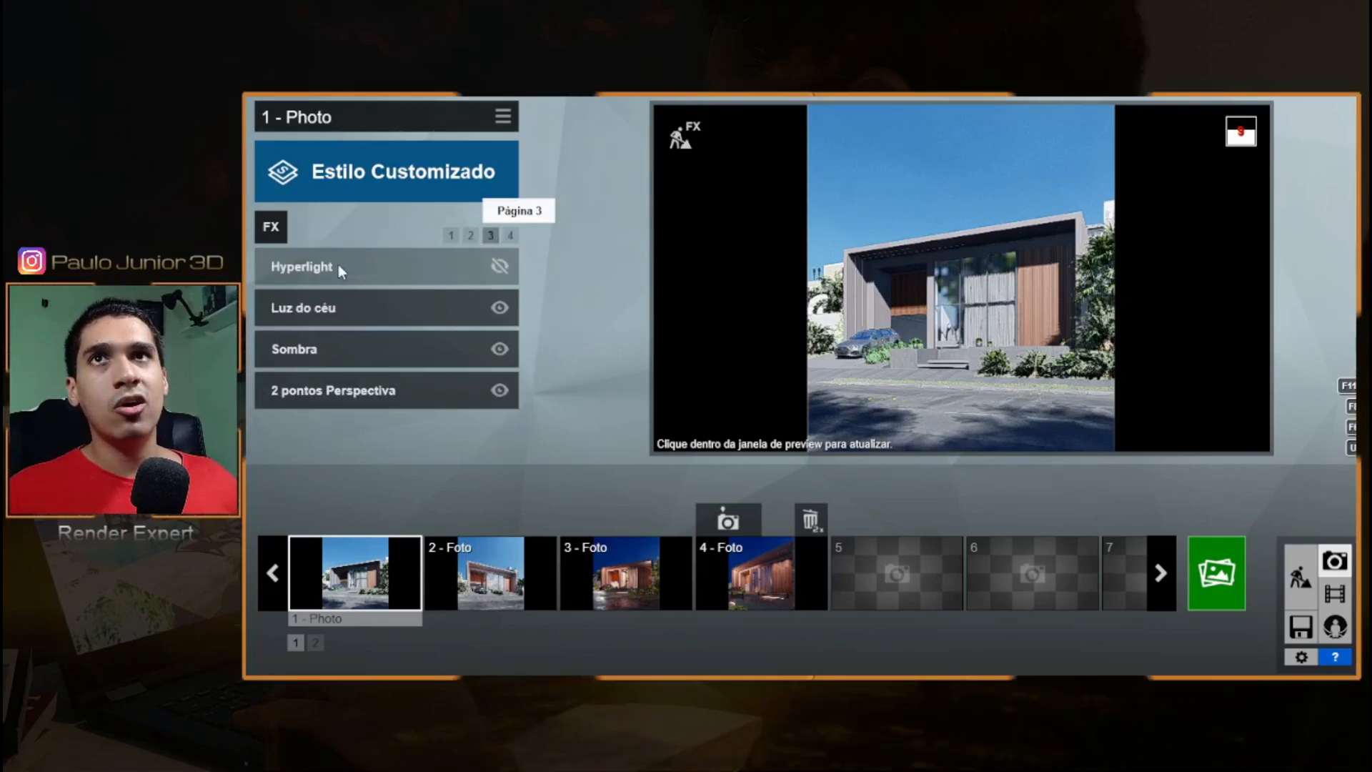
pyautogui.click(500, 268)
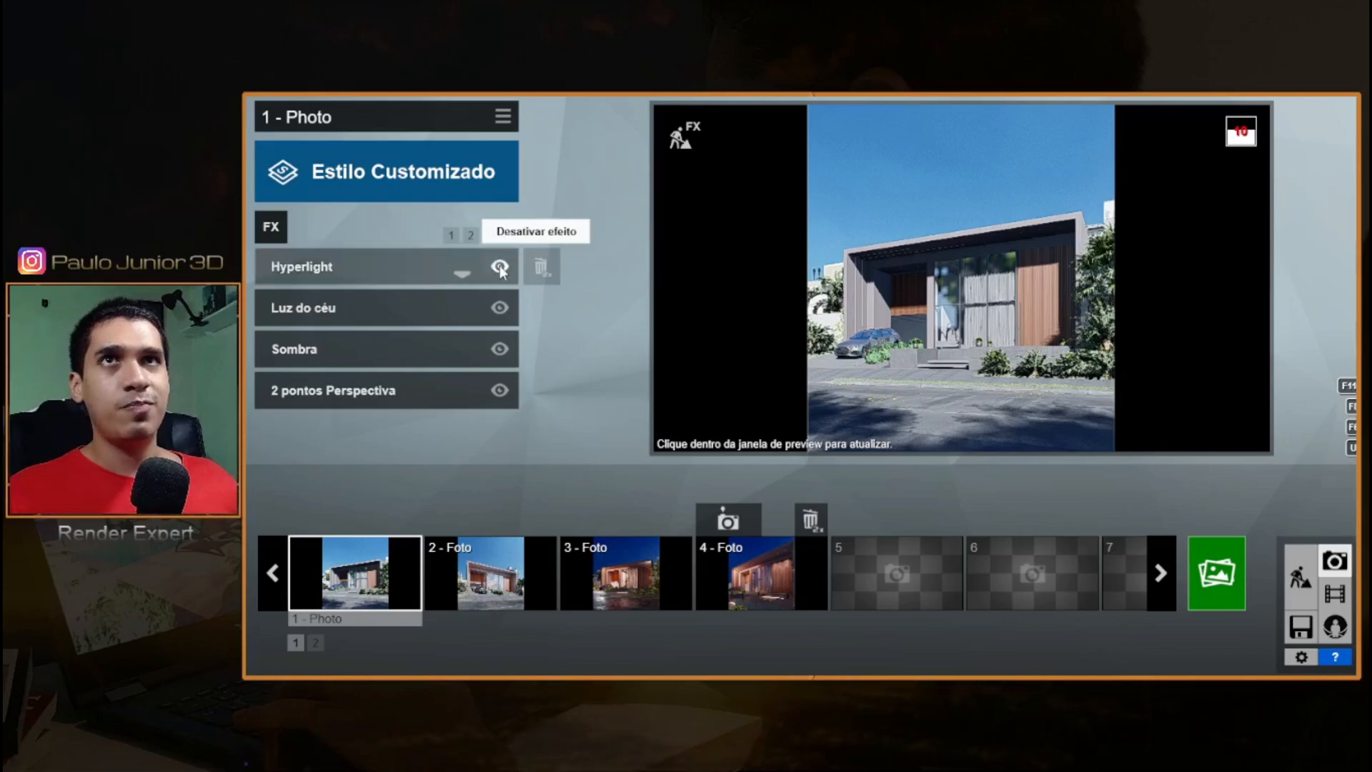
pyautogui.click(354, 266)
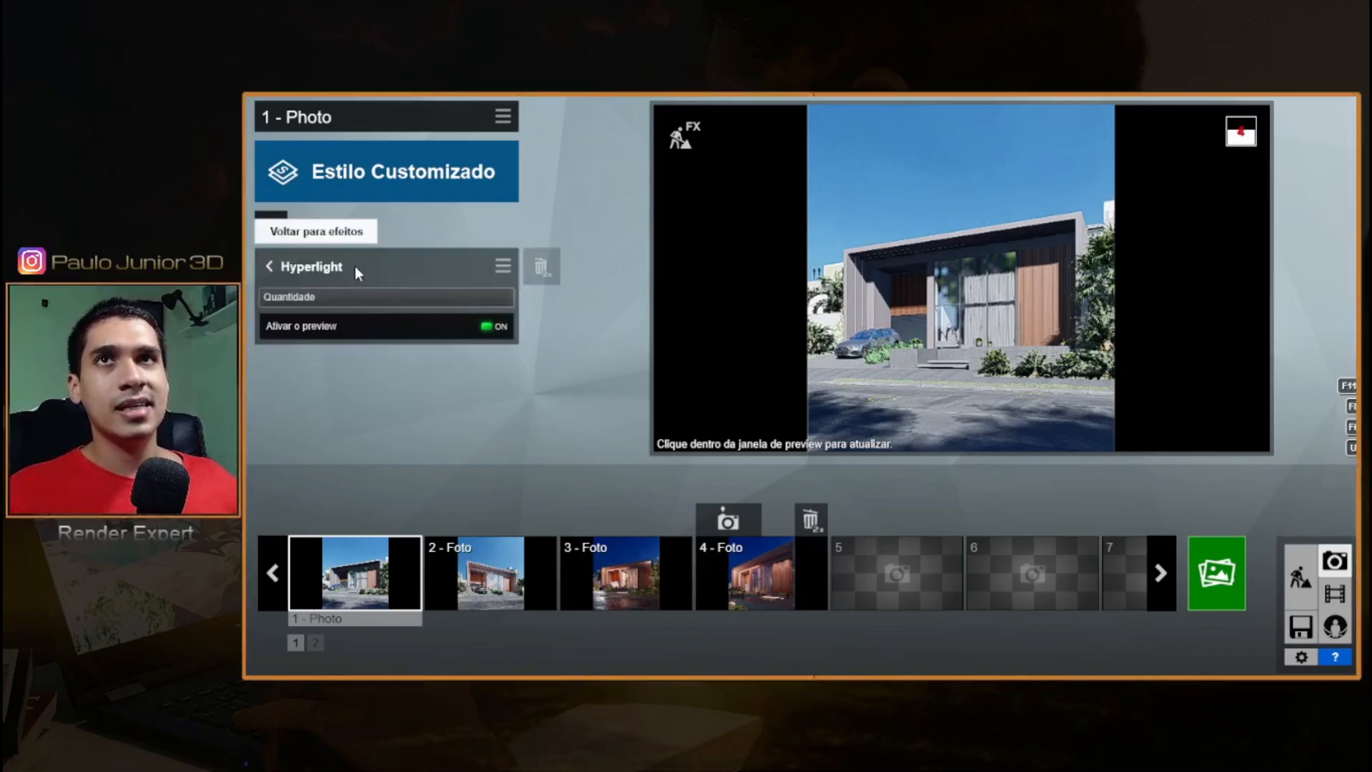
pyautogui.click(270, 269)
pyautogui.click(358, 310)
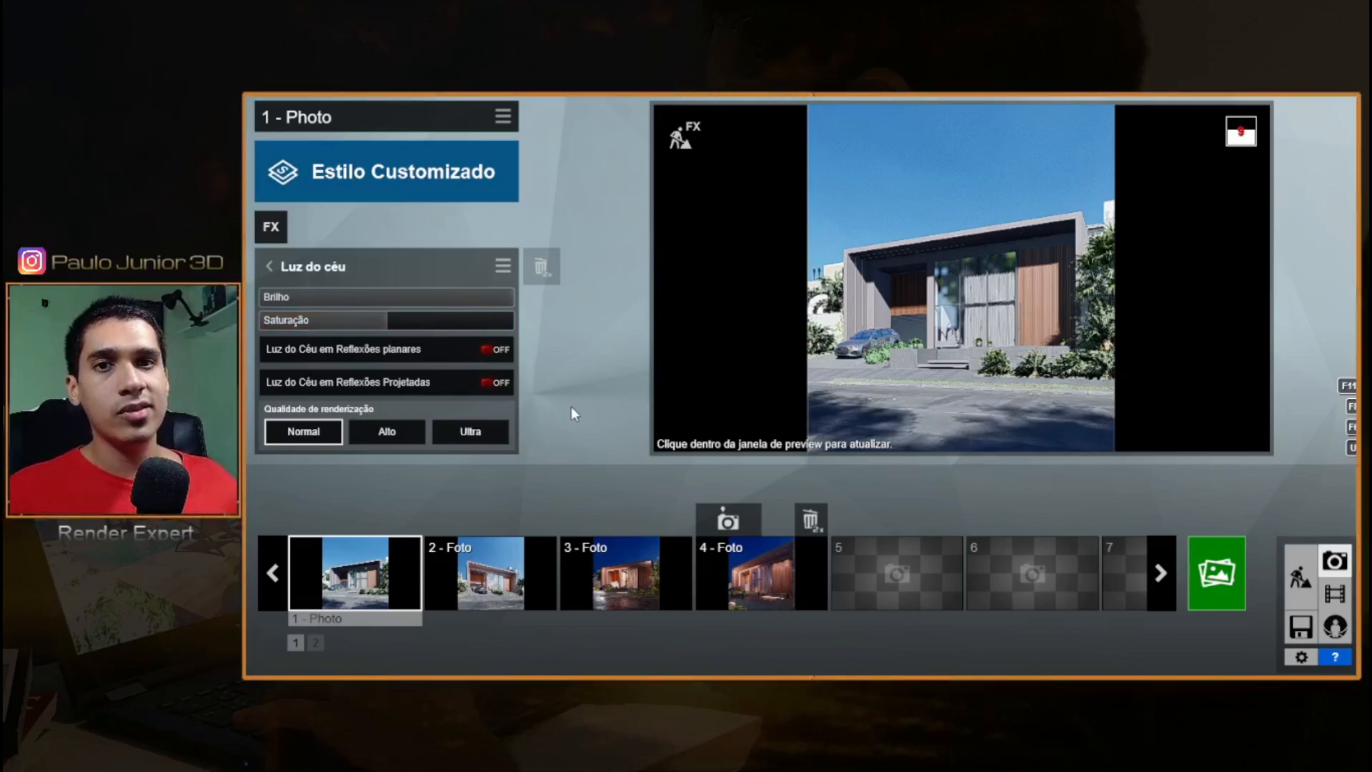
pyautogui.click(271, 266)
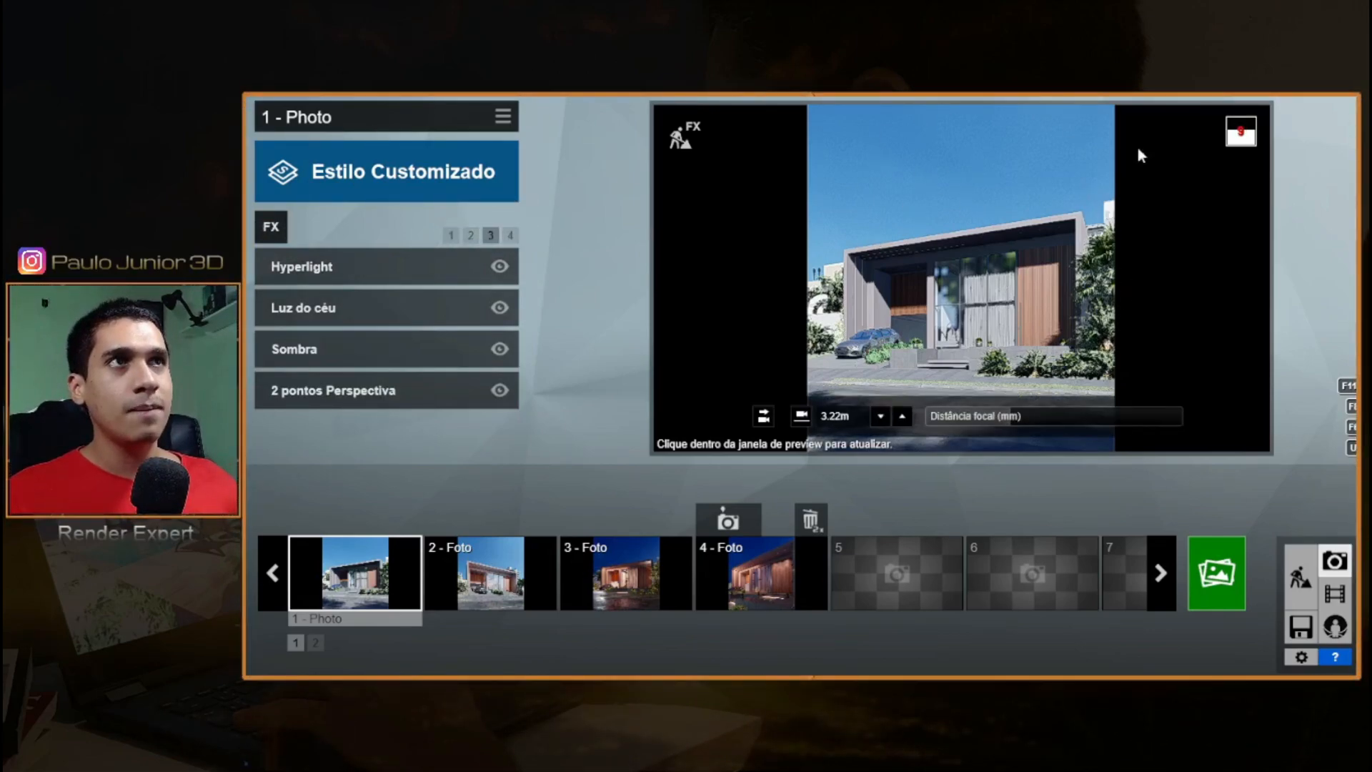
# - Set photo 1's Exposição effect to 0.6 and return to the effects list
pyautogui.click(453, 234)
pyautogui.click(470, 235)
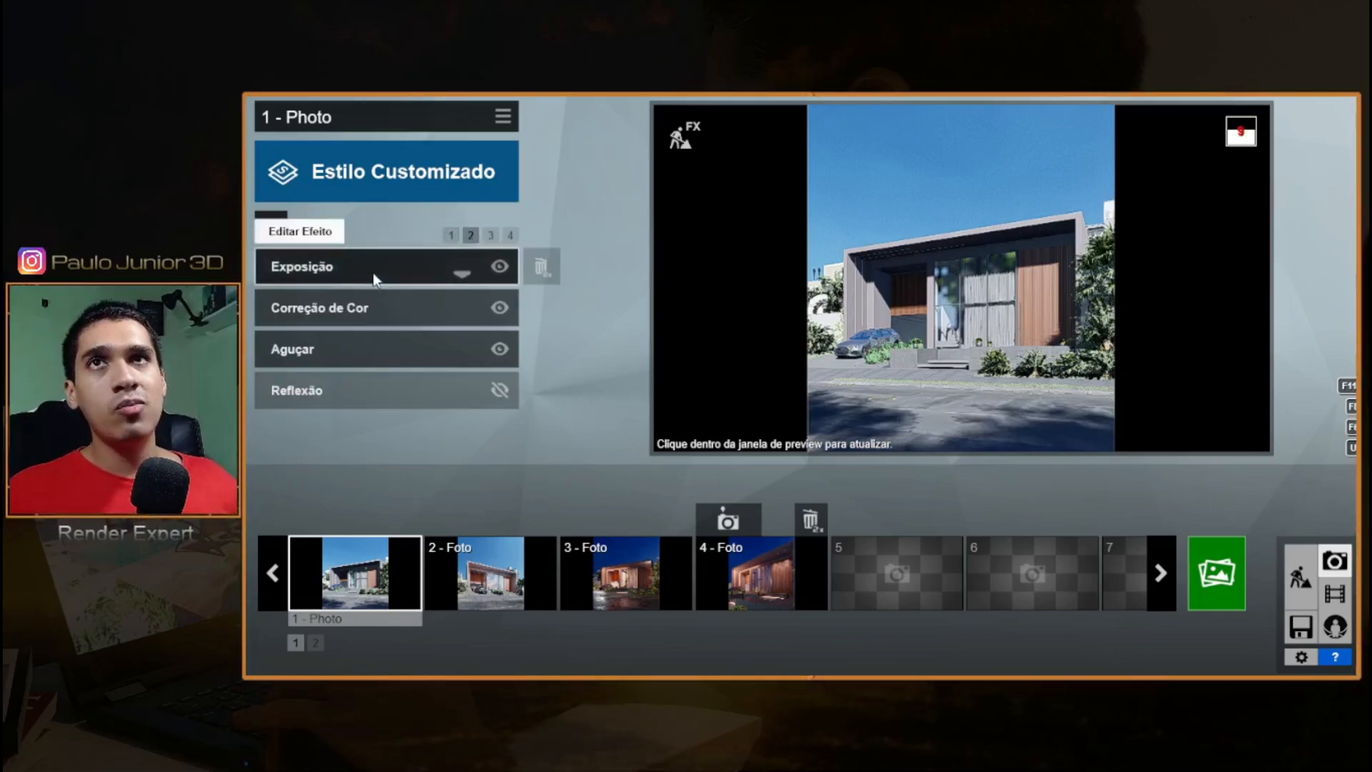
pyautogui.click(375, 277)
pyautogui.click(408, 297)
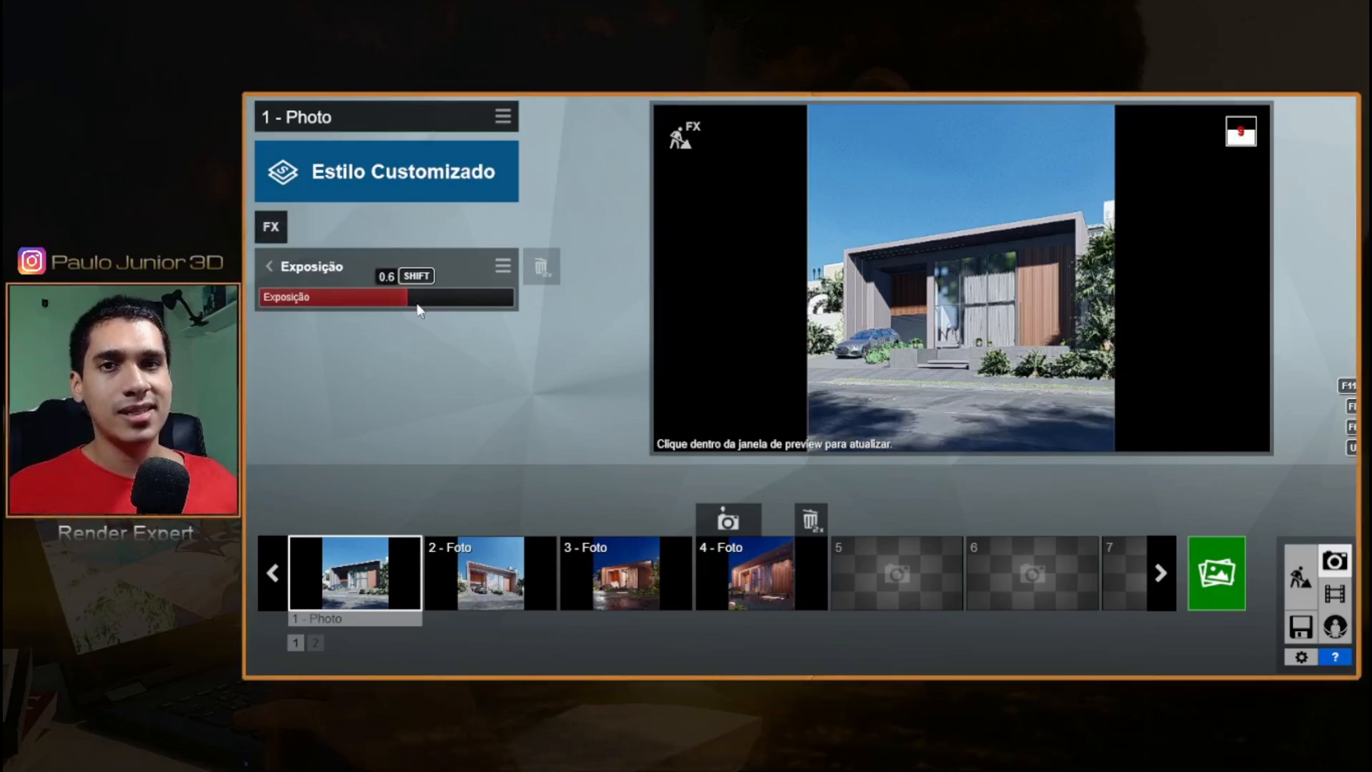
pyautogui.click(283, 275)
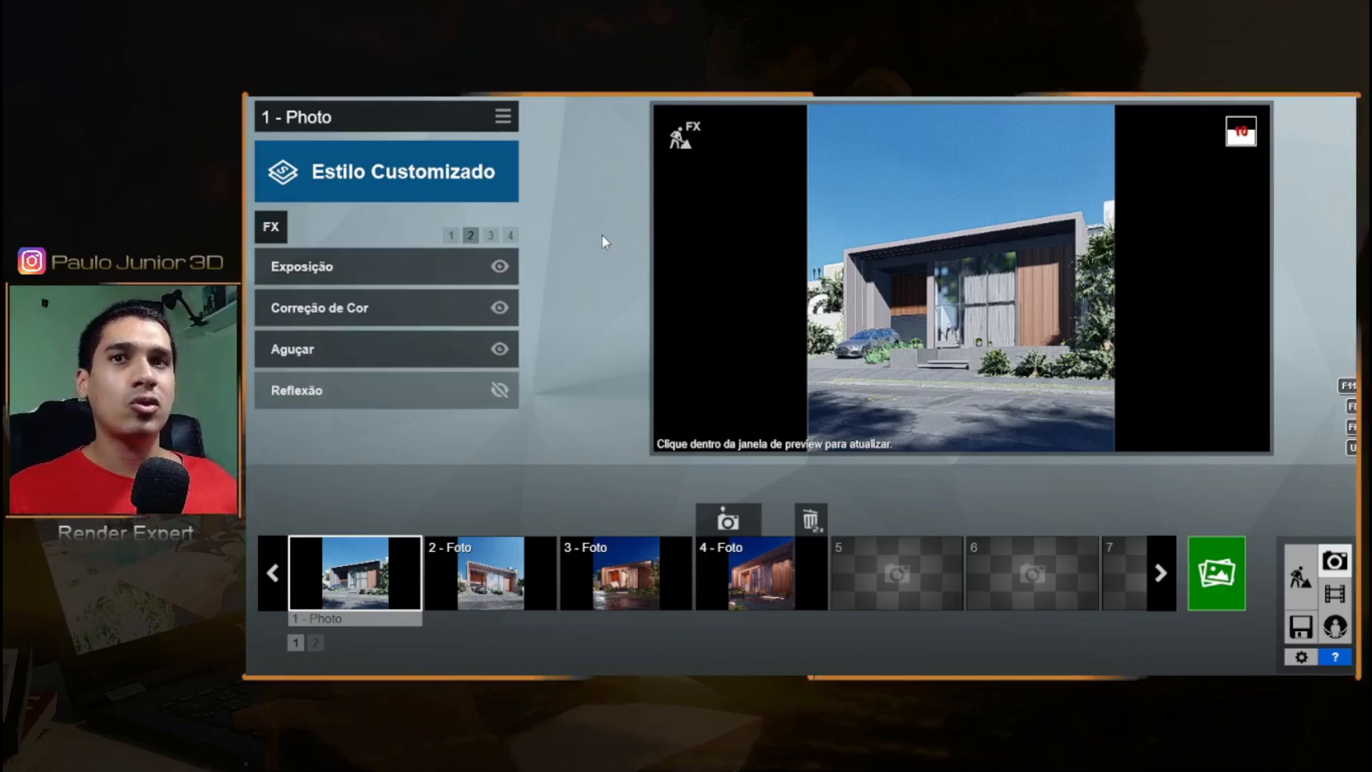
# - Turn on layer 4 in photo 1's Visibilidade da camada effect
pyautogui.click(470, 235)
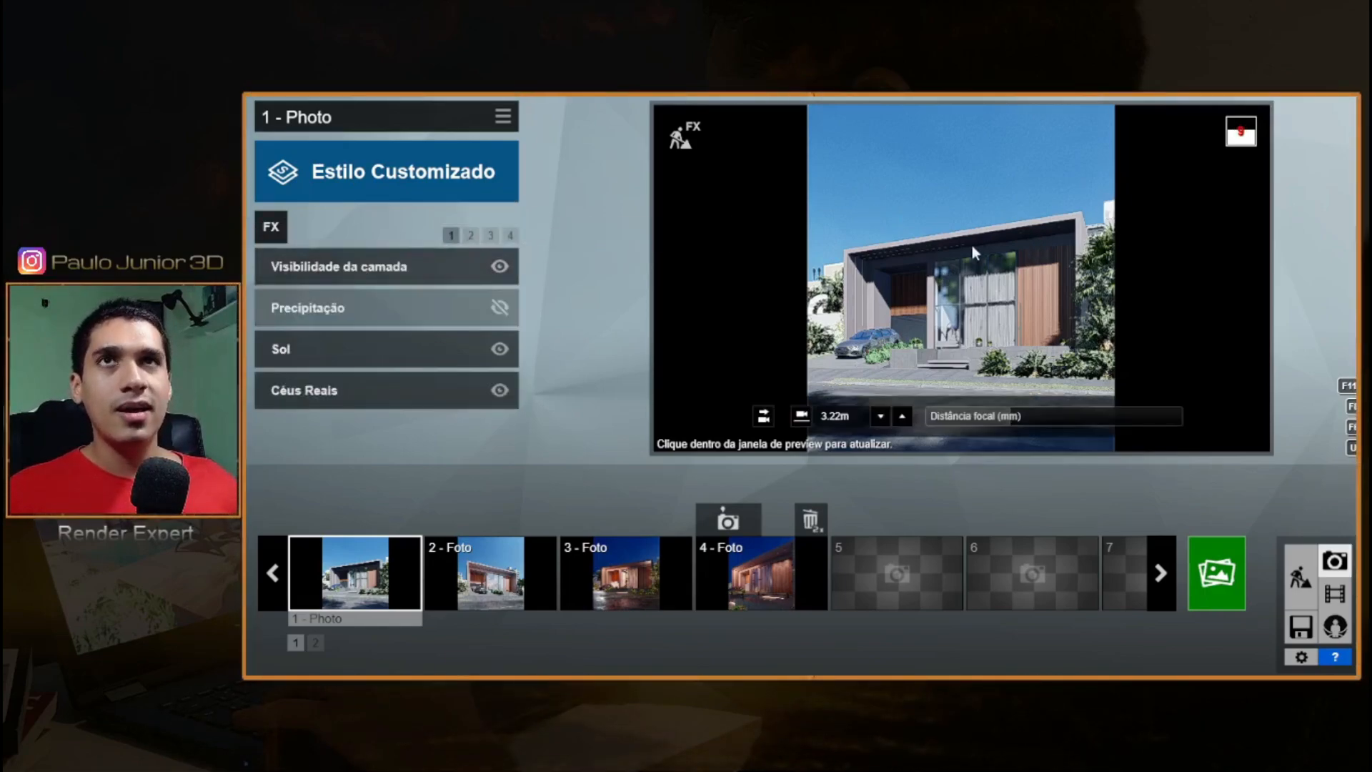
pyautogui.click(381, 275)
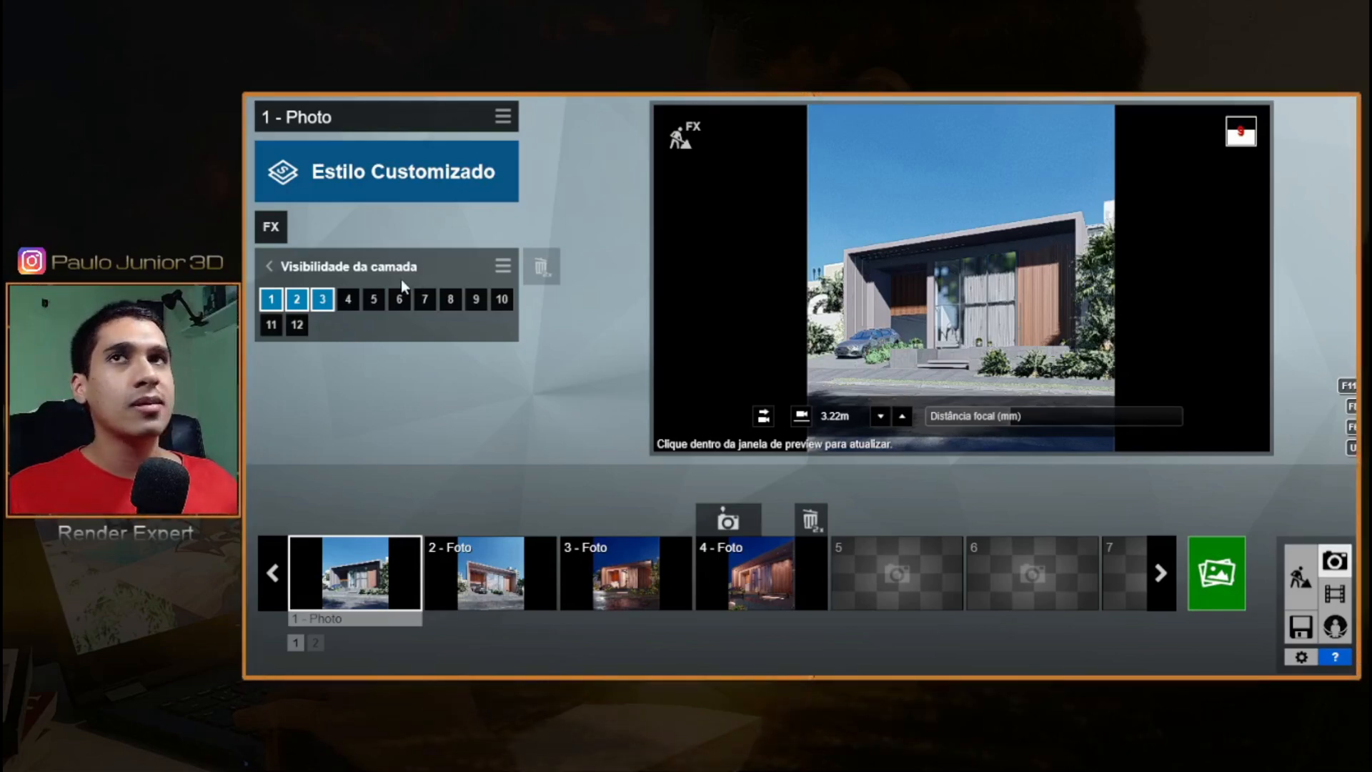
pyautogui.click(349, 300)
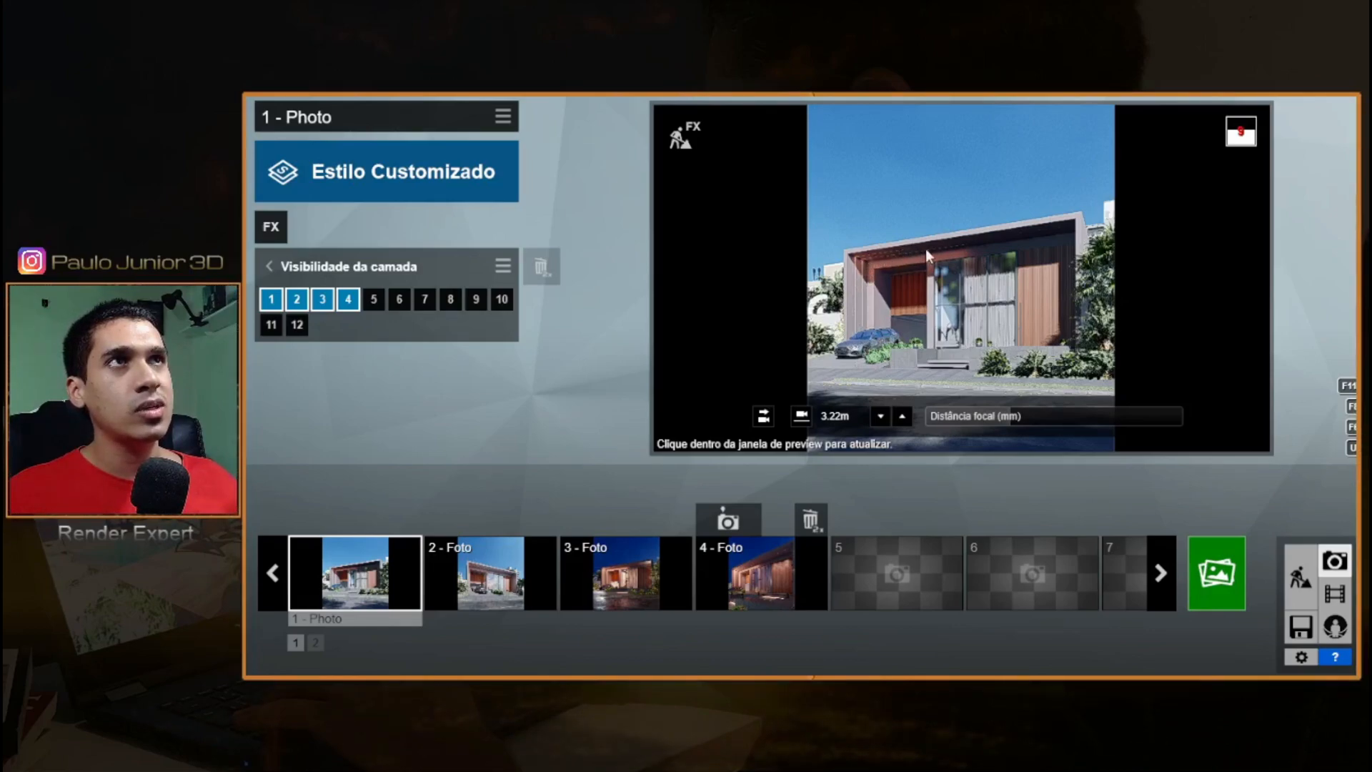
# - Preview layer 5 (spot fora1) in photo 1, hide it again, and show layer 6 (luz garagem) instead
pyautogui.click(374, 300)
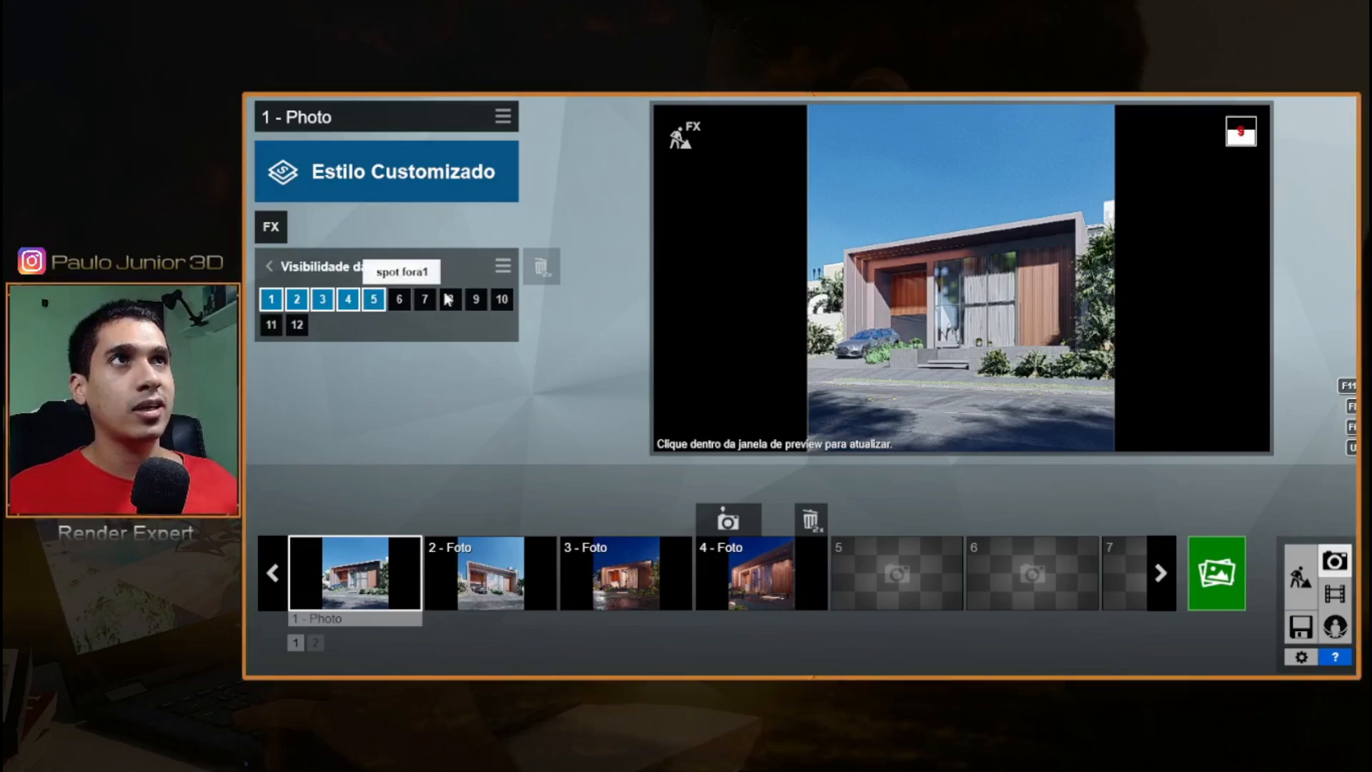
pyautogui.moveTo(909, 265)
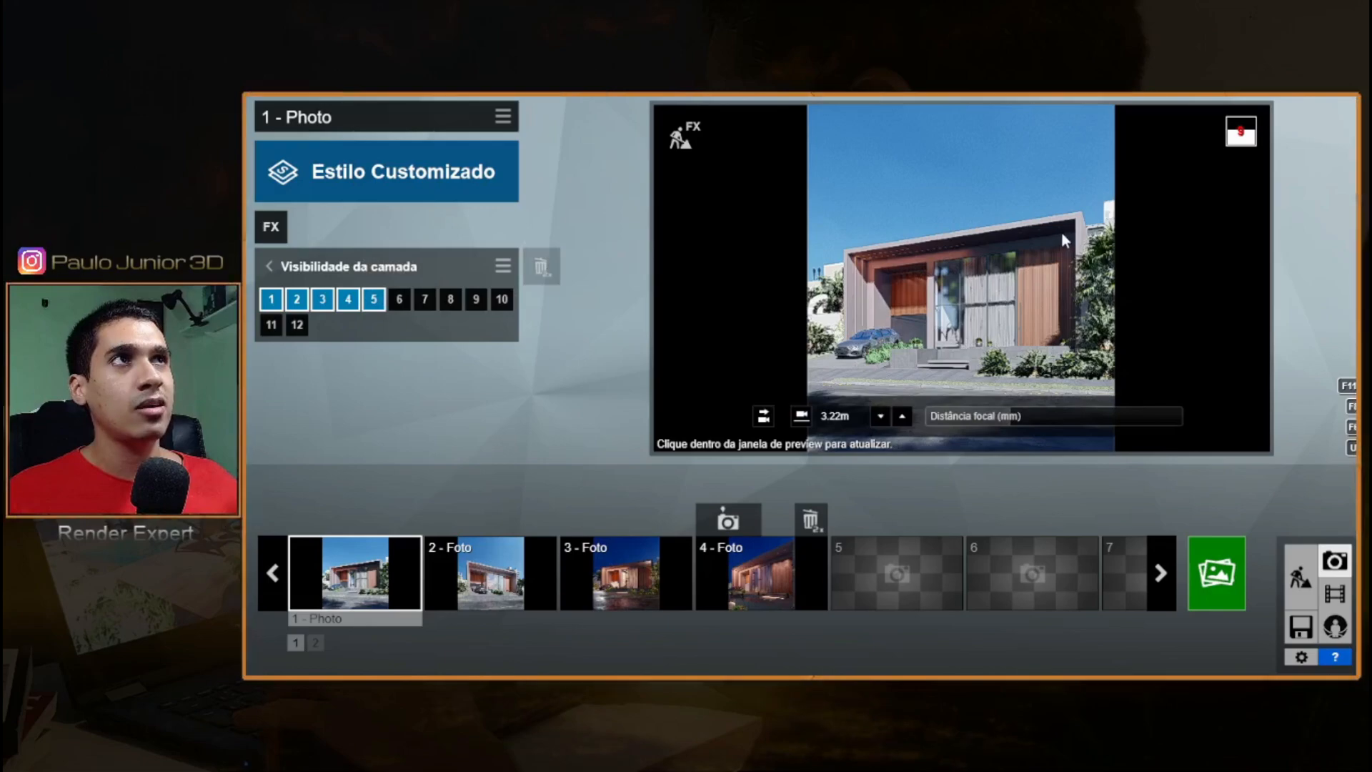
pyautogui.click(375, 301)
pyautogui.click(399, 301)
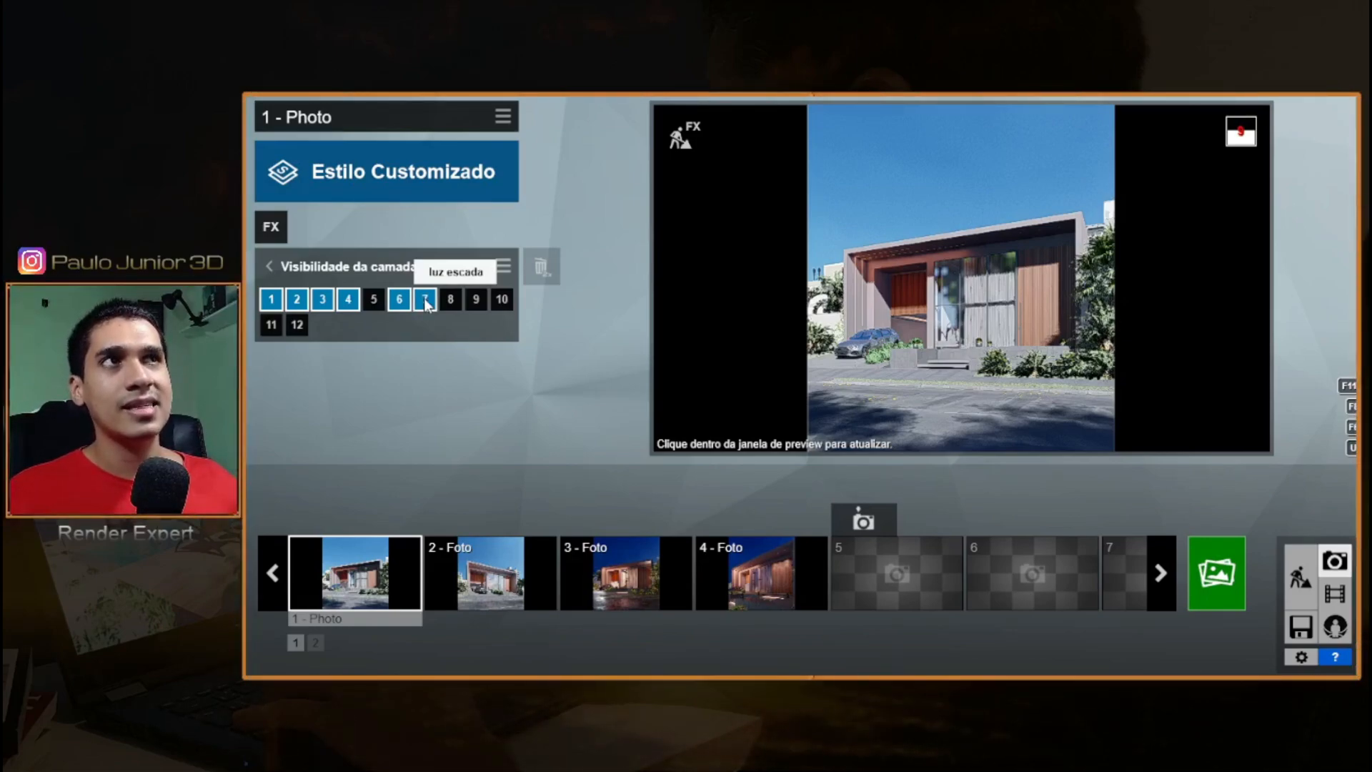
# - Preview layers 7 (luz escada) and 8 (luz dentro1) in photo 1, leaving both hidden
pyautogui.click(425, 300)
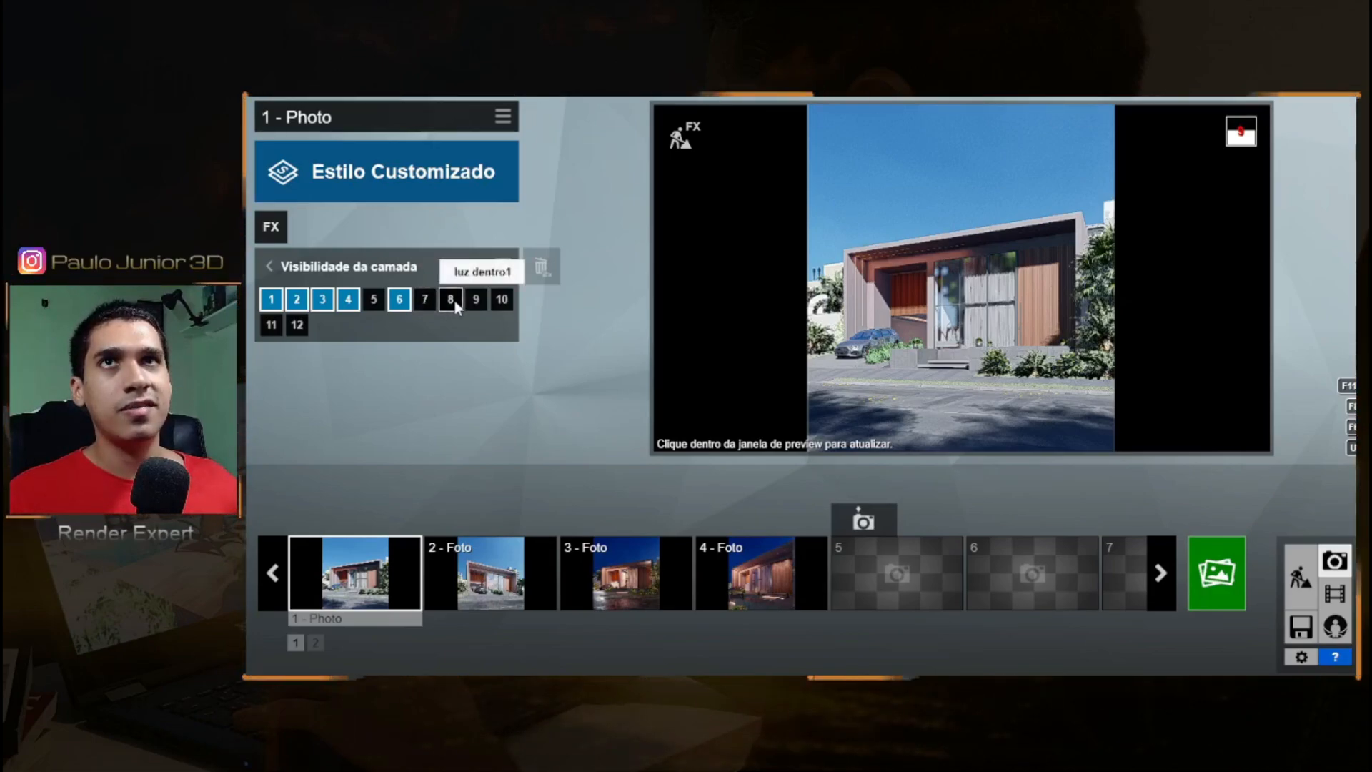
pyautogui.click(453, 301)
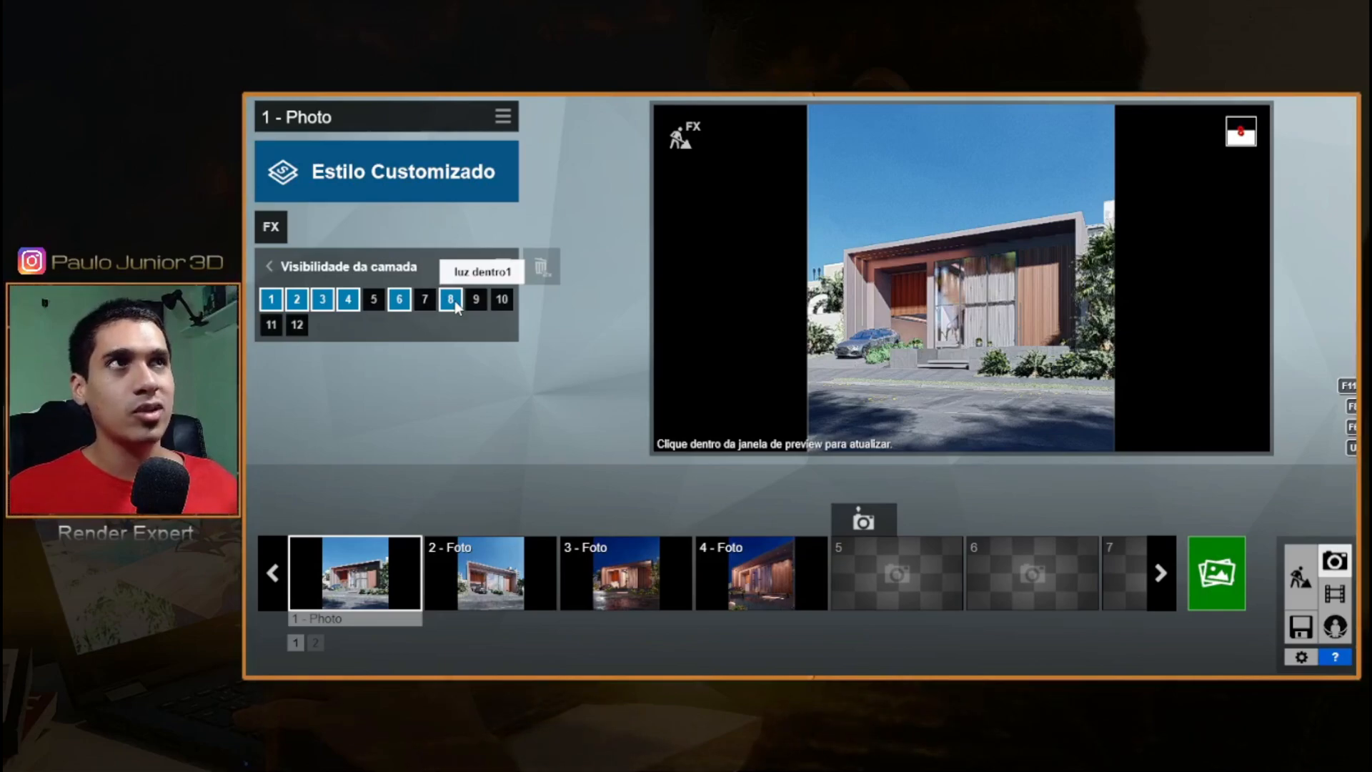
pyautogui.click(453, 300)
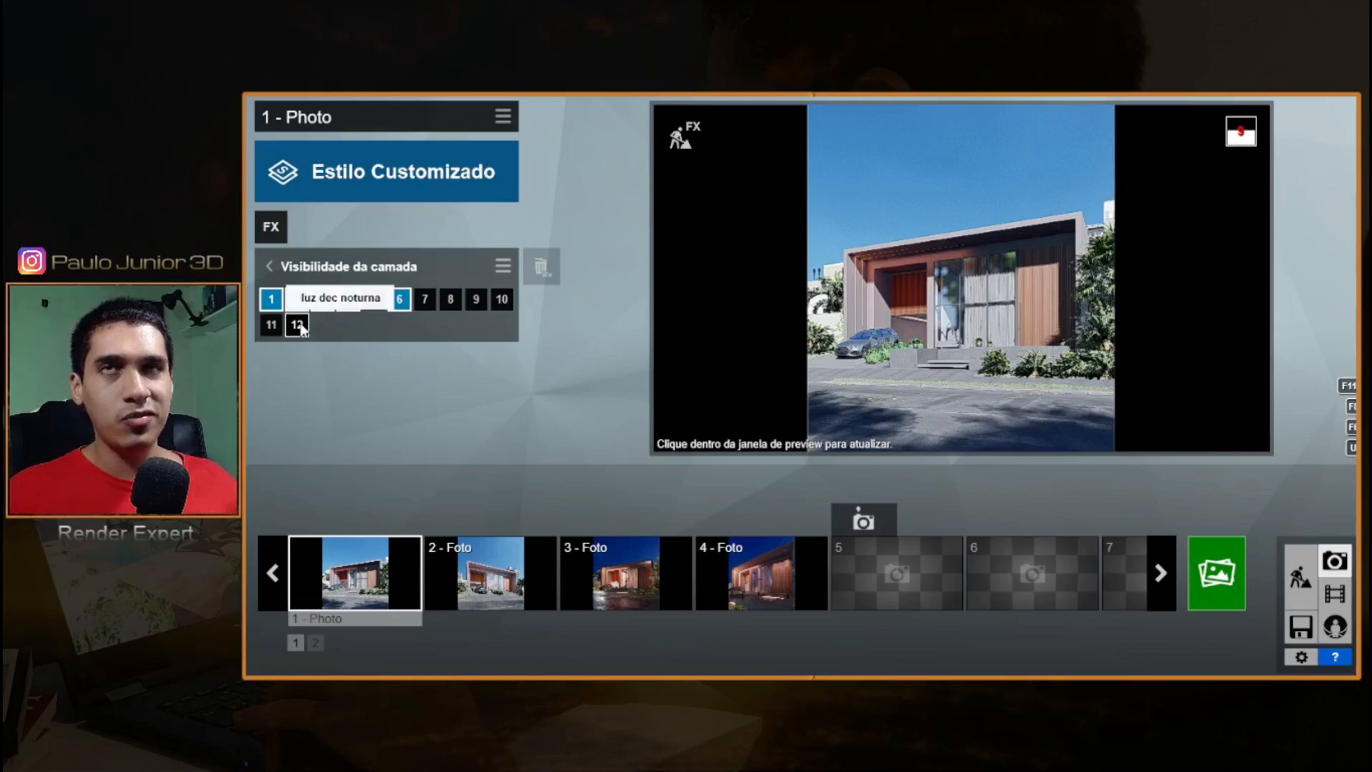
# - Show layer 10 (luz aux diurna) in photo 1, comparing the facade with and without it
pyautogui.click(502, 300)
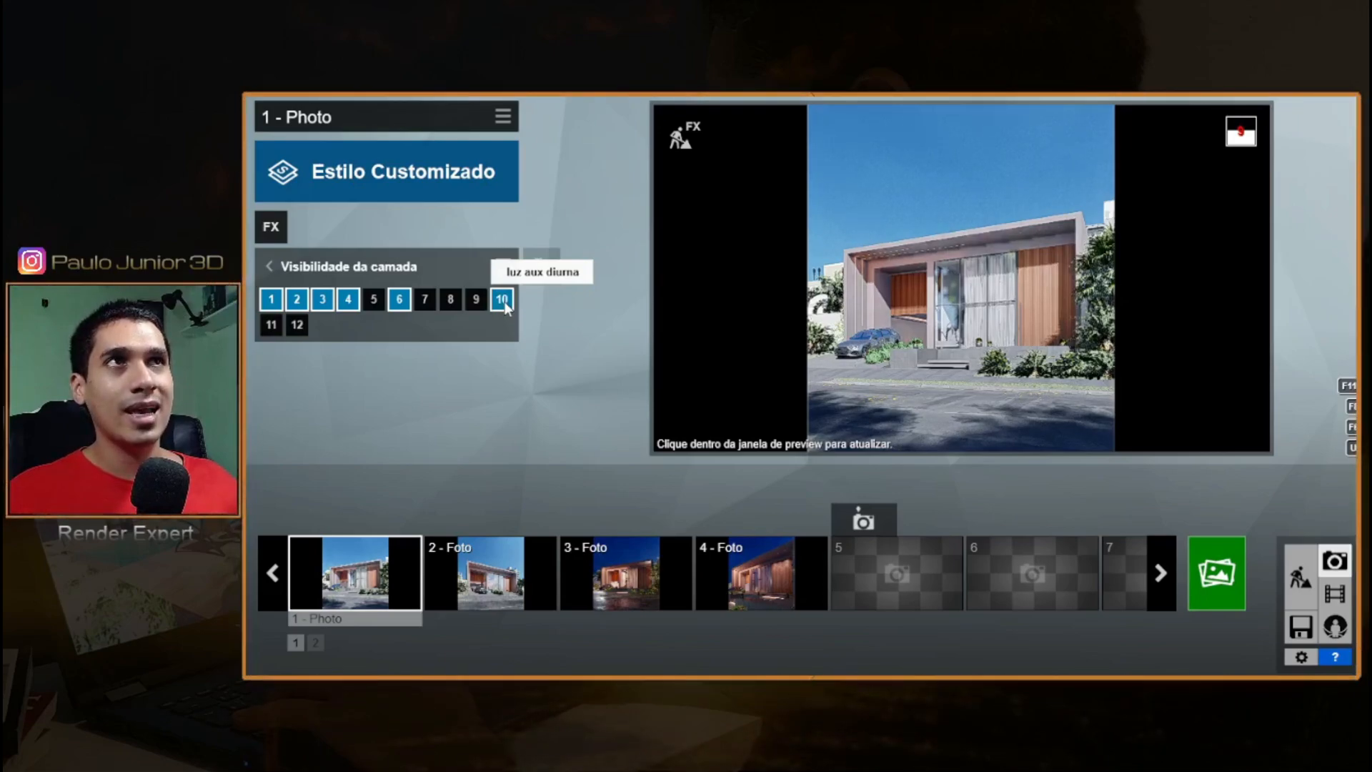
pyautogui.click(502, 300)
pyautogui.click(502, 299)
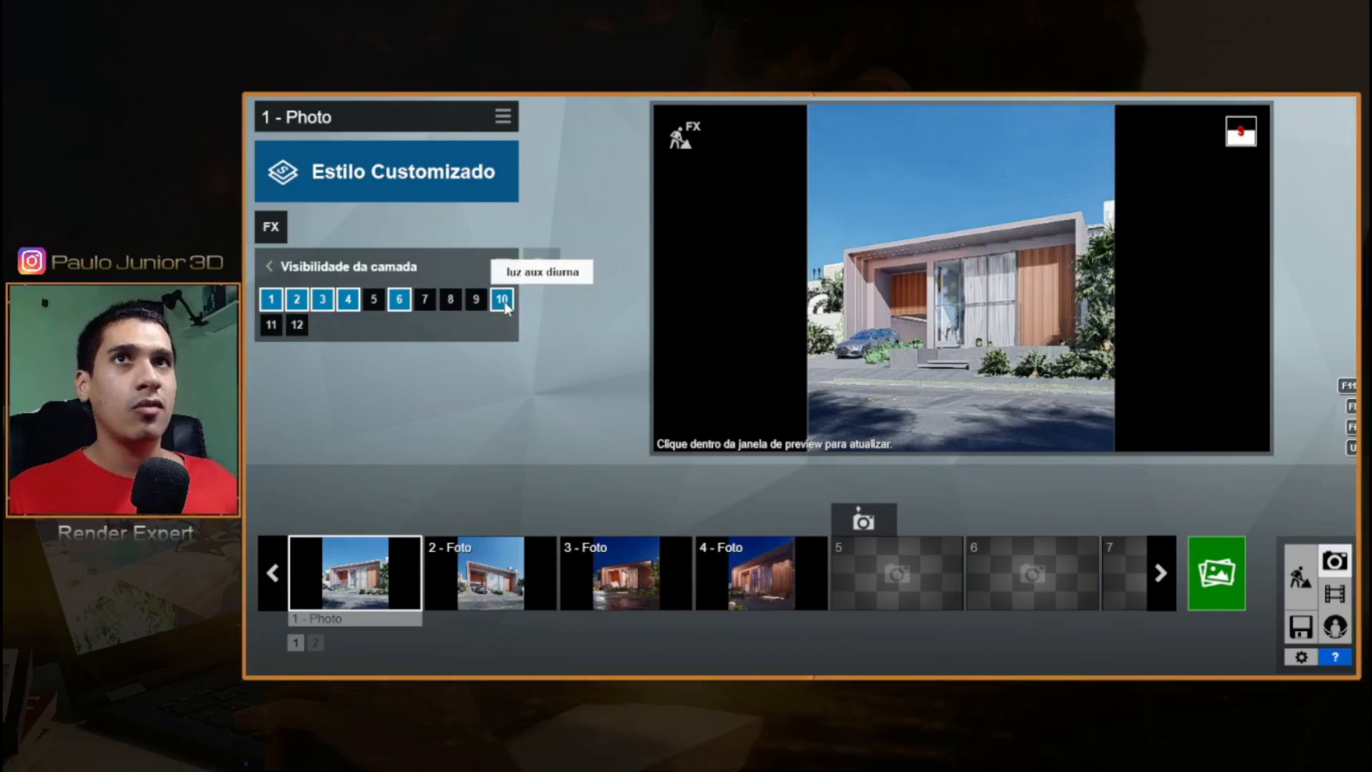
# - Switch to build mode and hide the spot fora1 and Led fora1 light layers
pyautogui.click(1301, 578)
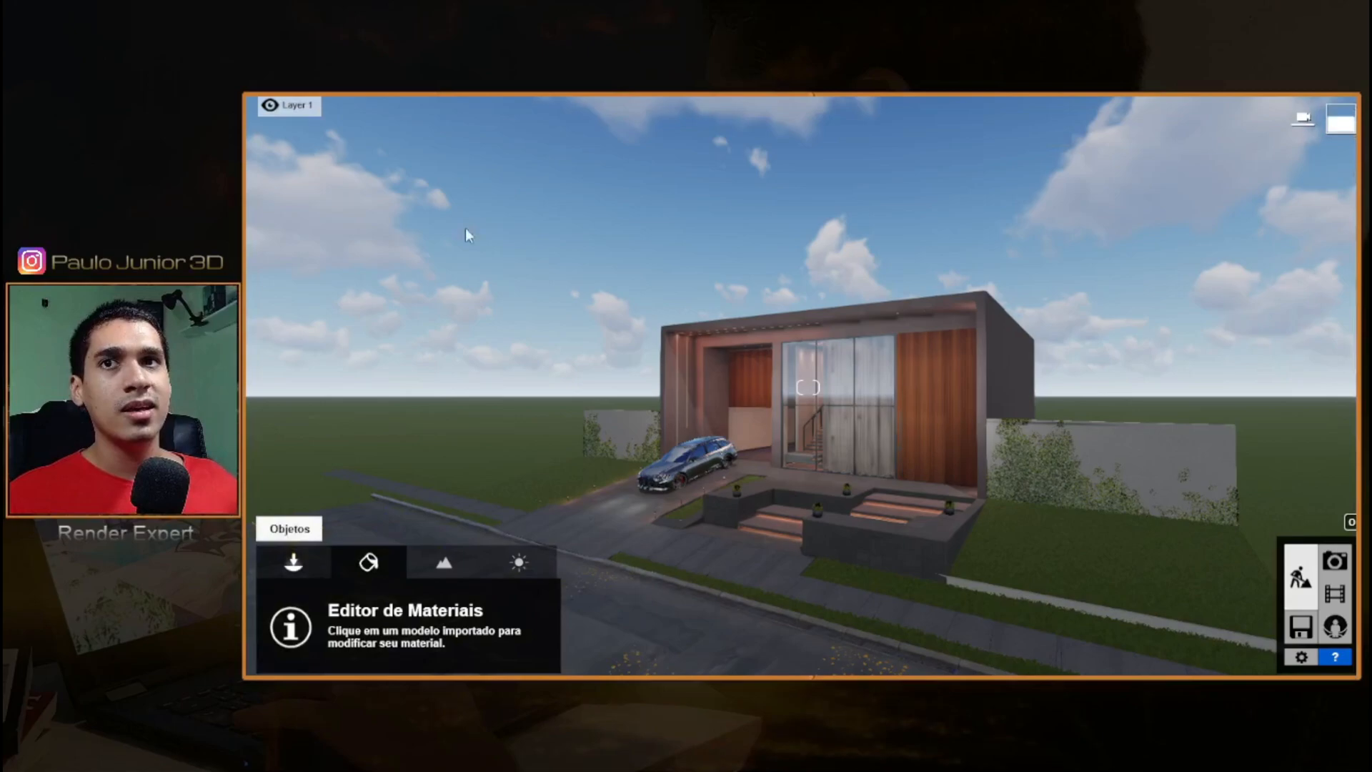
pyautogui.click(555, 106)
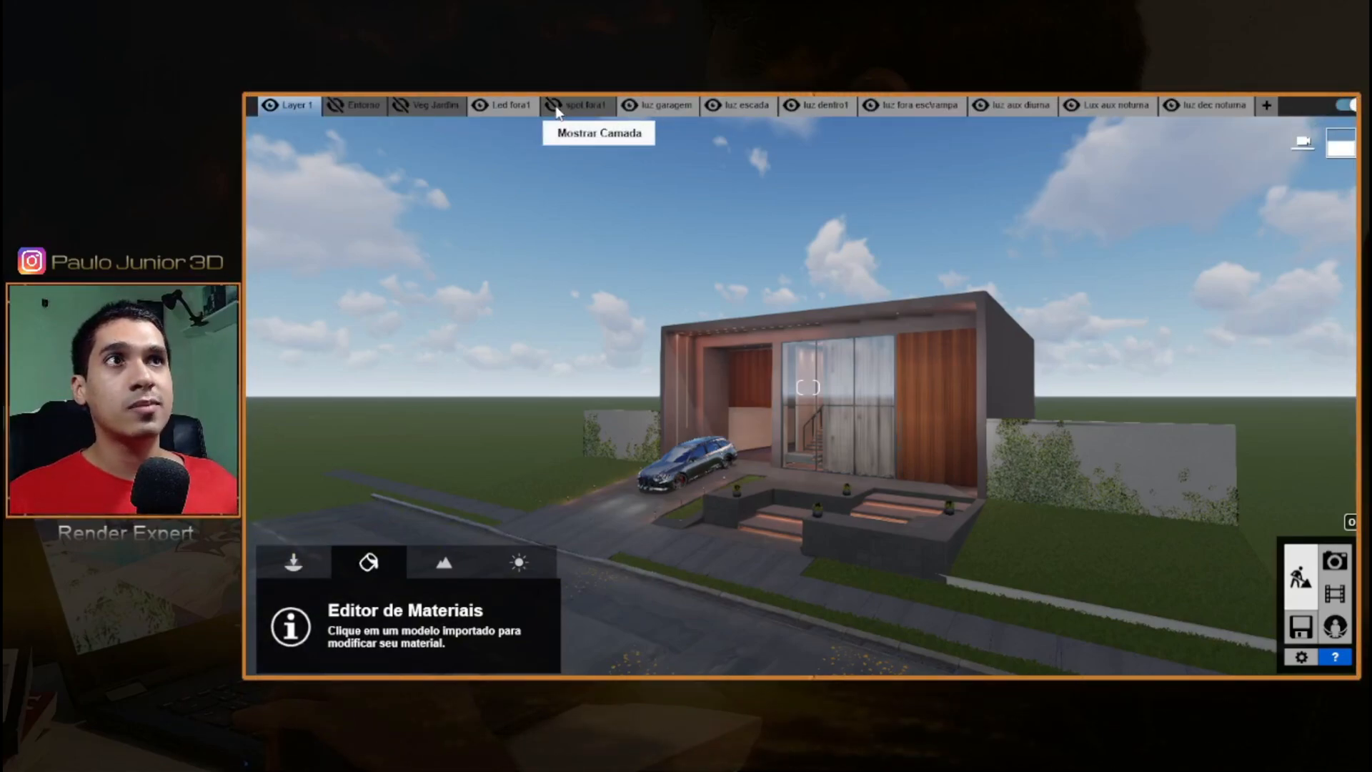
pyautogui.click(481, 104)
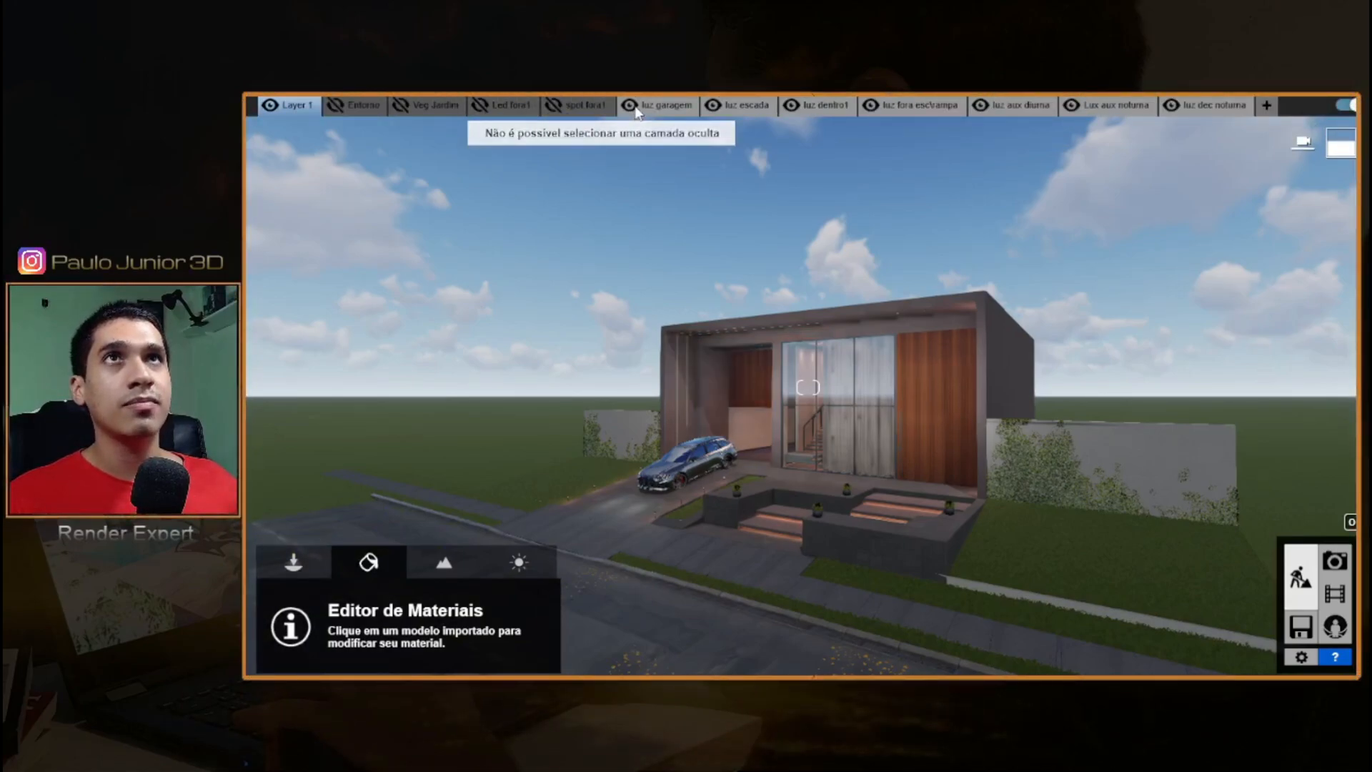
# - Select both area lights of the luz aux diurna layer in front of the house facade
pyautogui.click(293, 564)
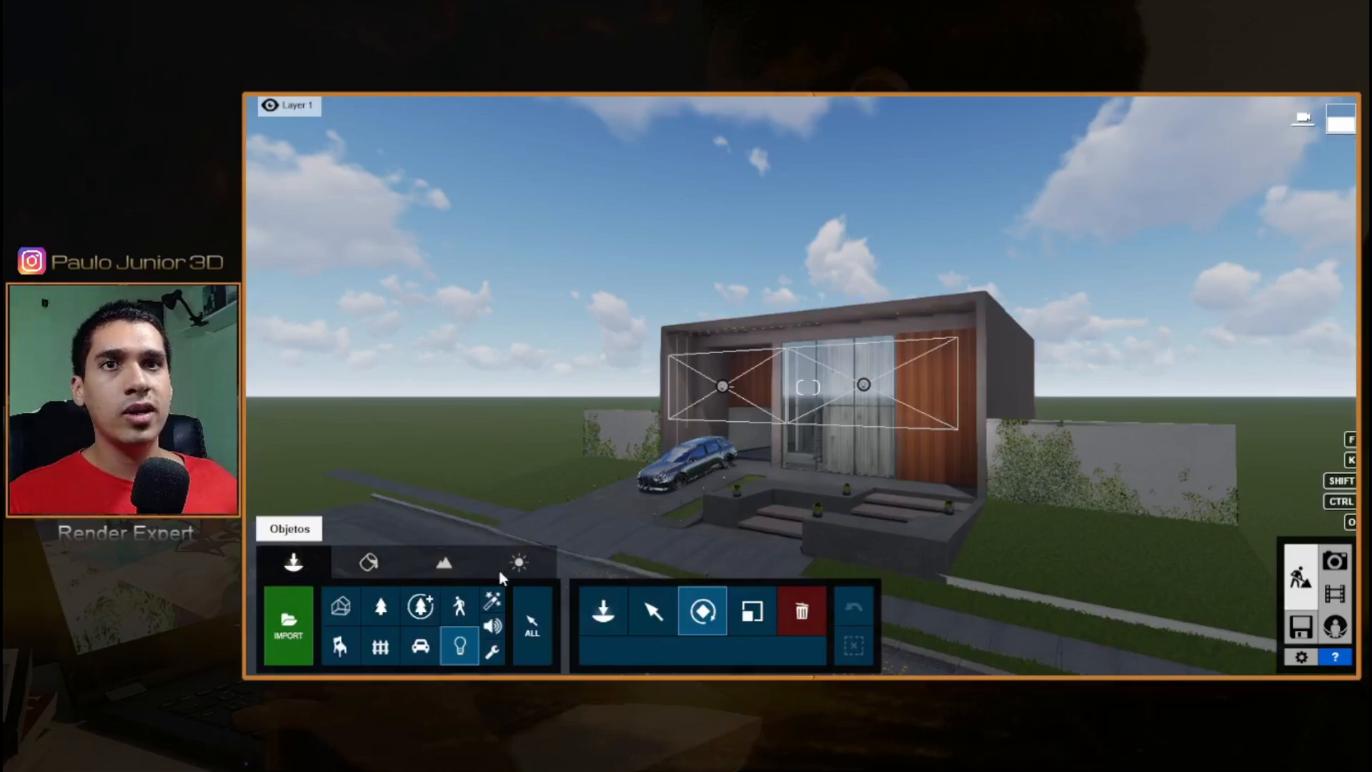
pyautogui.click(662, 616)
pyautogui.click(722, 386)
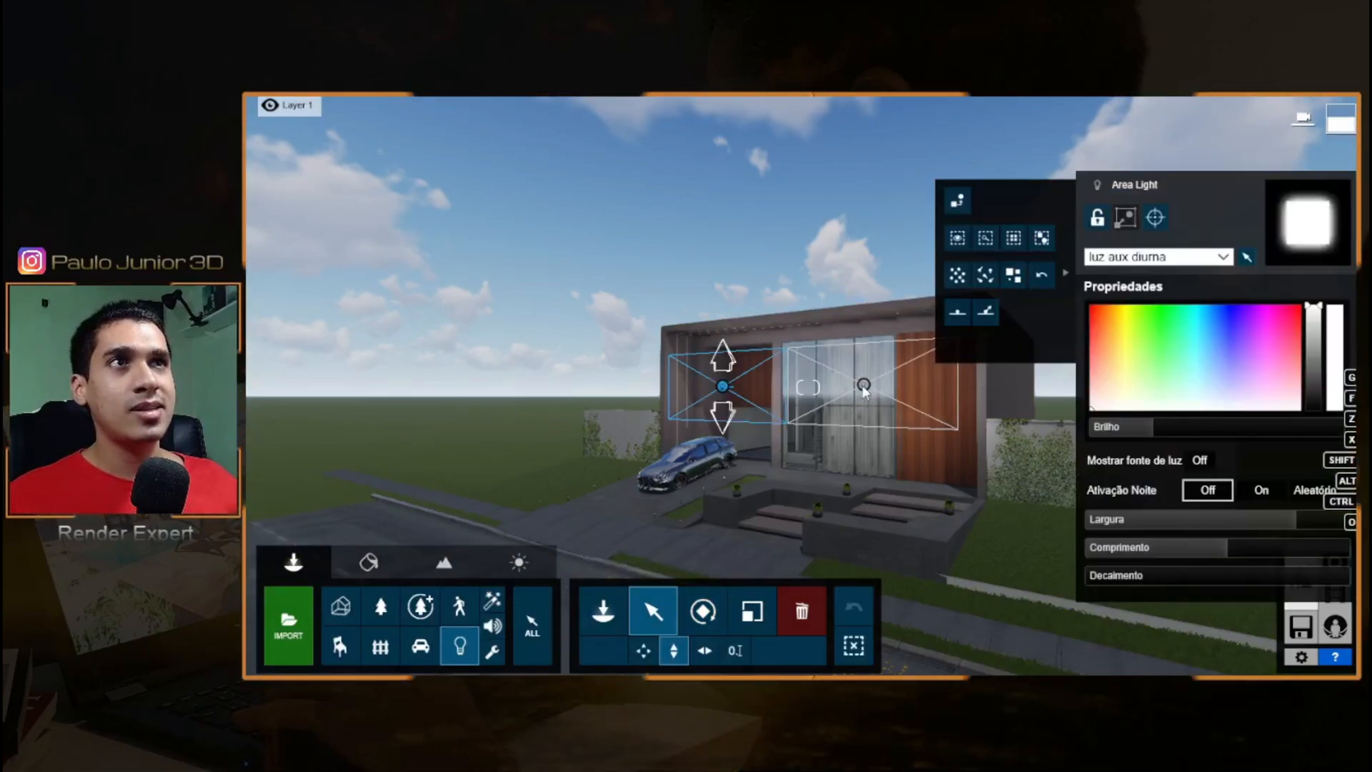
pyautogui.keyDown('ctrl'); pyautogui.click(865, 385); pyautogui.keyUp('ctrl')
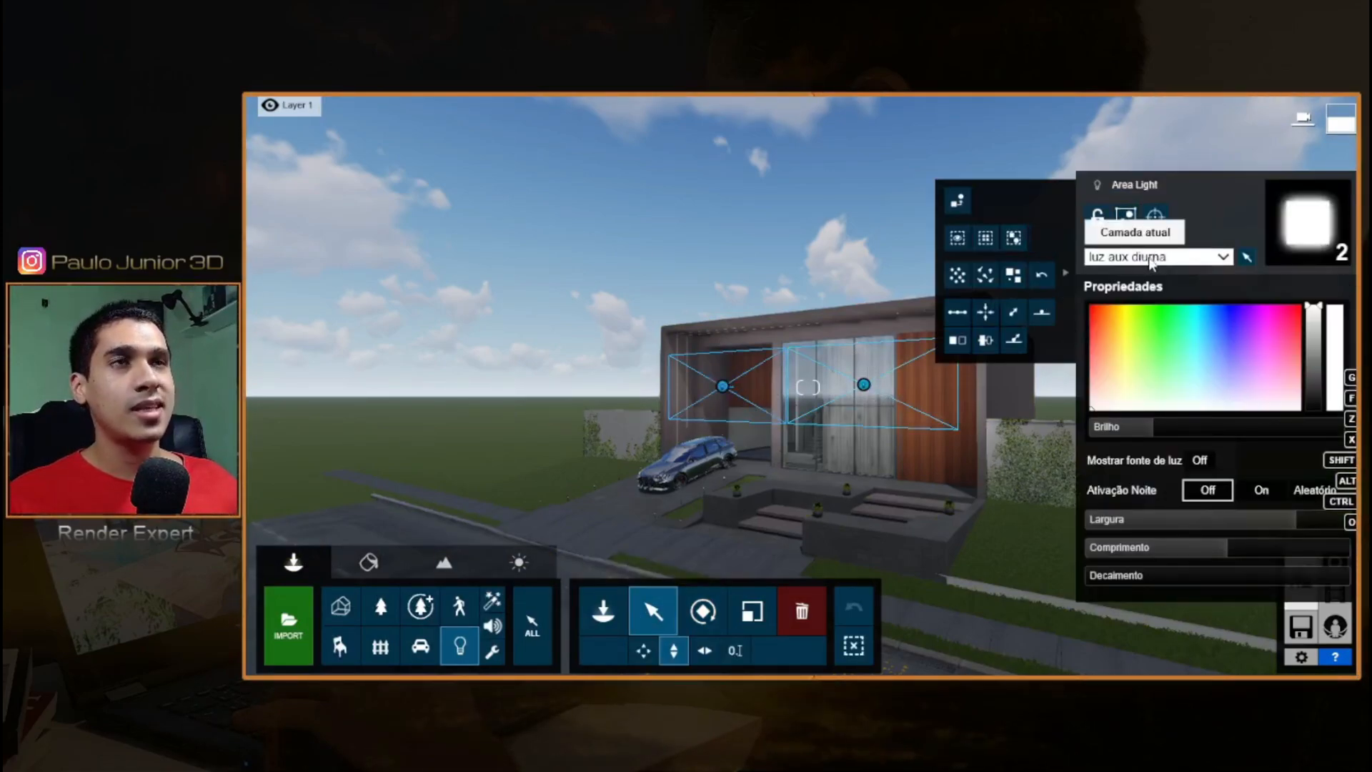
# - Examine the two selected area lights from different angles, checking their placement before the facade and their Brilho setting
pyautogui.press('w')
pyautogui.moveTo(744, 410); pyautogui.dragTo(776, 408, button='right')
pyautogui.press('d')
pyautogui.press('w')
pyautogui.press('d')
pyautogui.press('d')
pyautogui.press('a')
pyautogui.press('a')
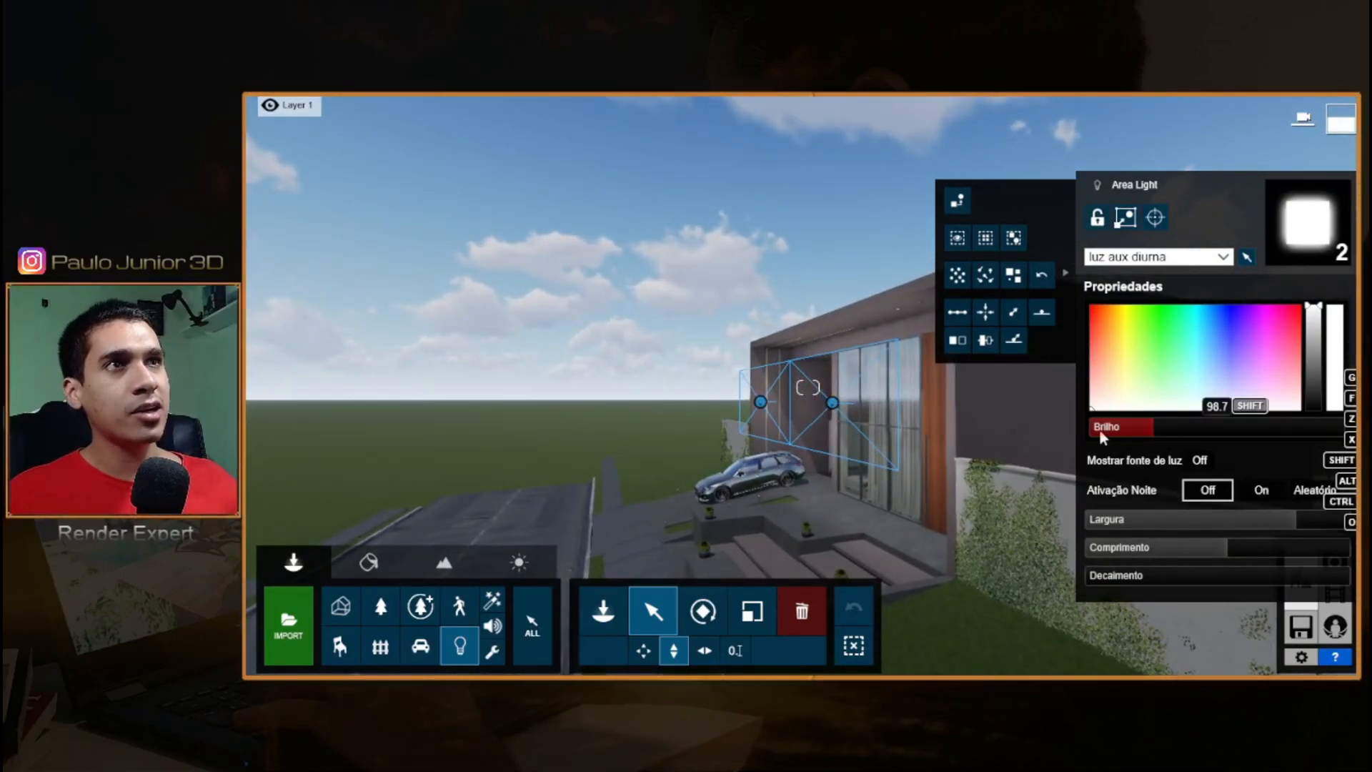
pyautogui.moveTo(708, 372); pyautogui.dragTo(736, 371, button='right')
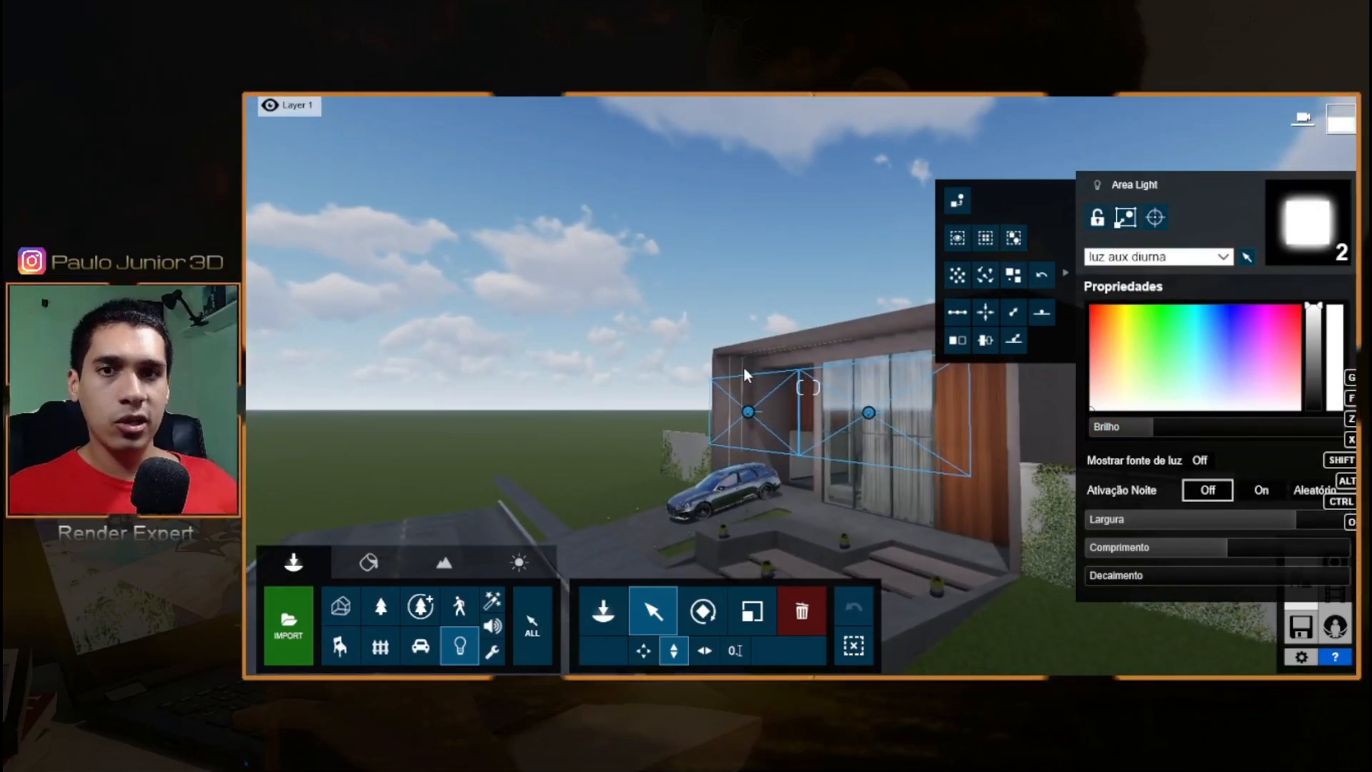
pyautogui.moveTo(746, 371); pyautogui.dragTo(772, 371, button='right')
pyautogui.press('w')
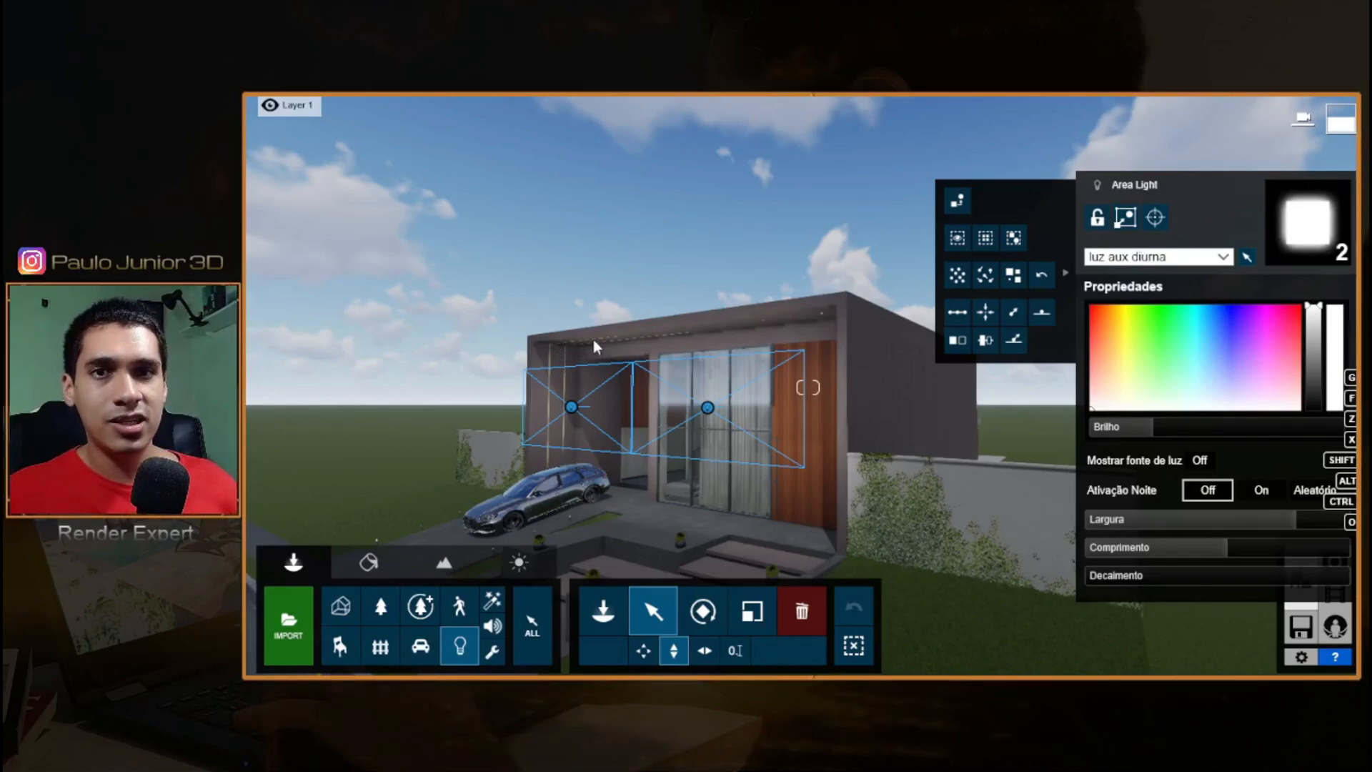
pyautogui.moveTo(701, 424); pyautogui.dragTo(695, 423, button='right')
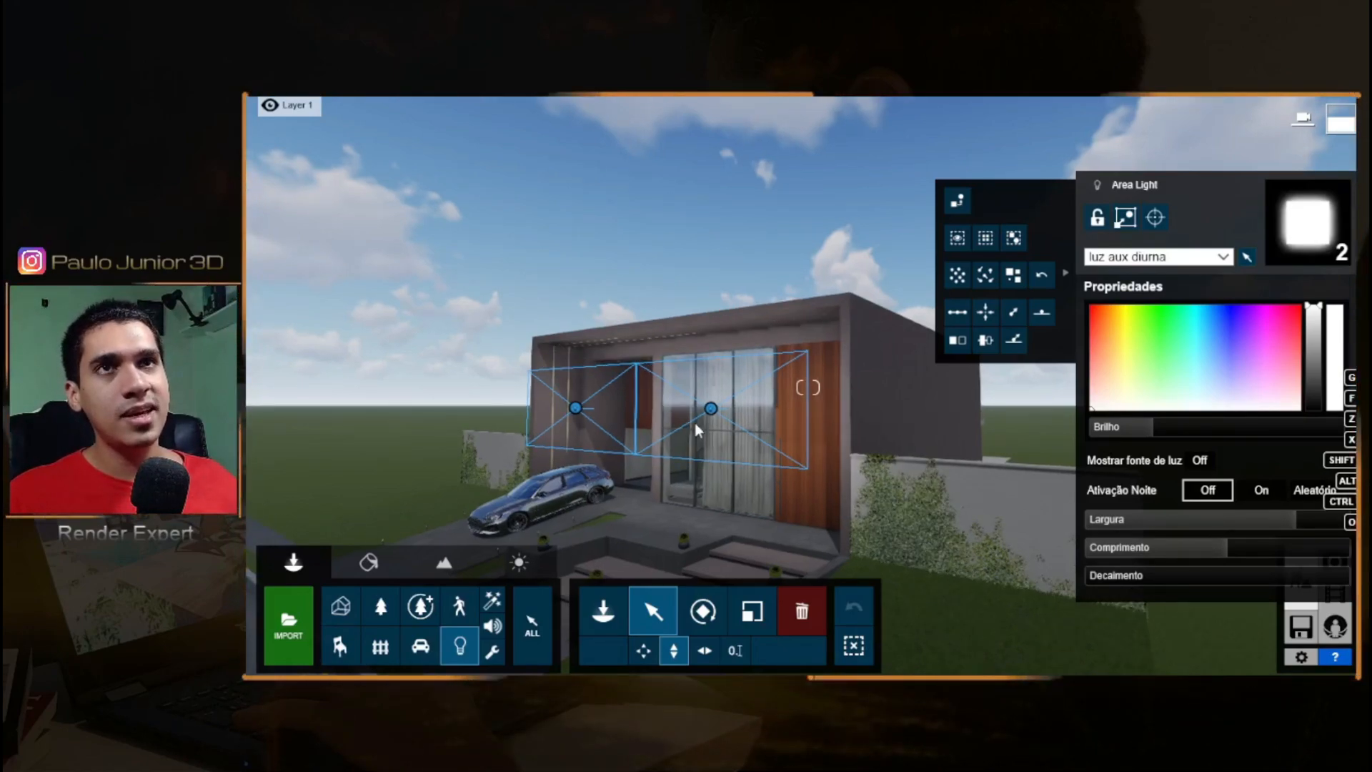
pyautogui.moveTo(711, 409)
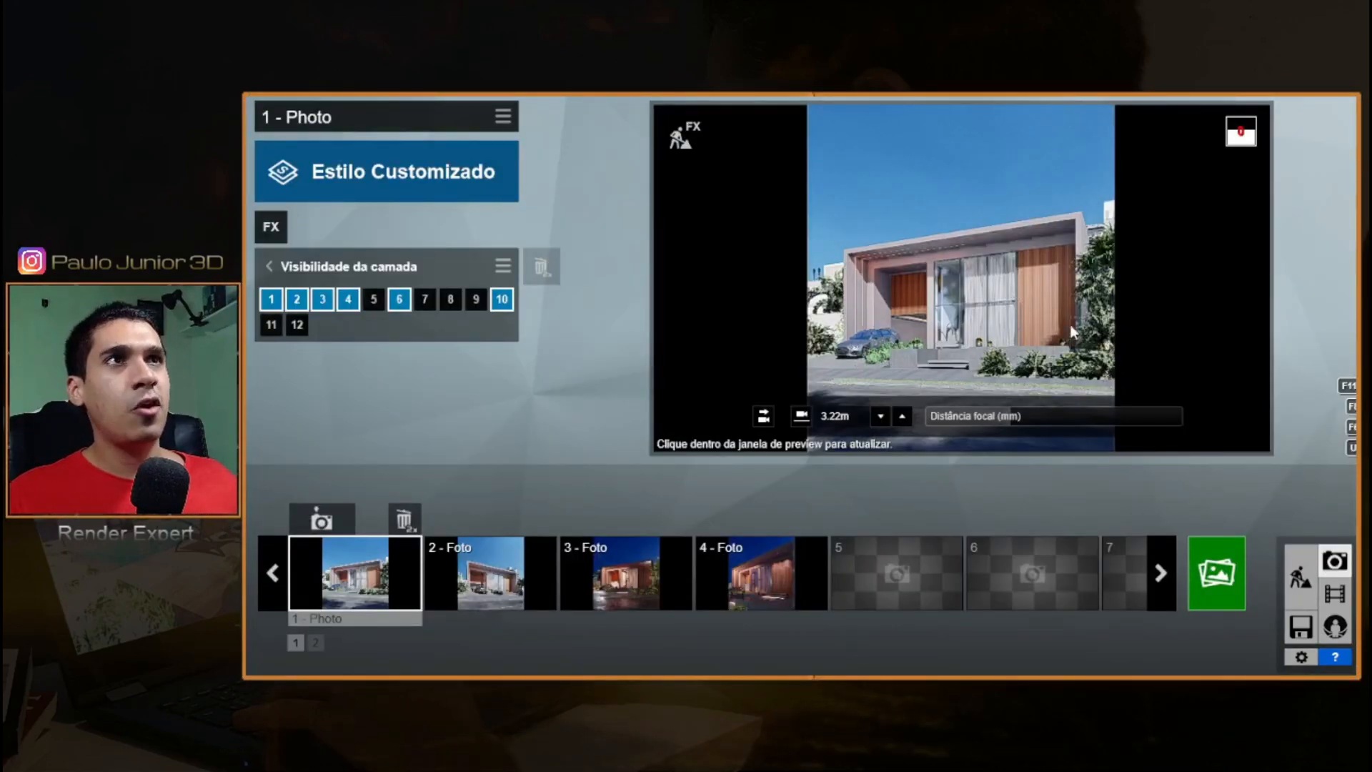
# - Back in photo 1, toggle the luz aux diurna layer off and on to compare its effect on the facade
pyautogui.click(505, 306)
pyautogui.click(505, 306)
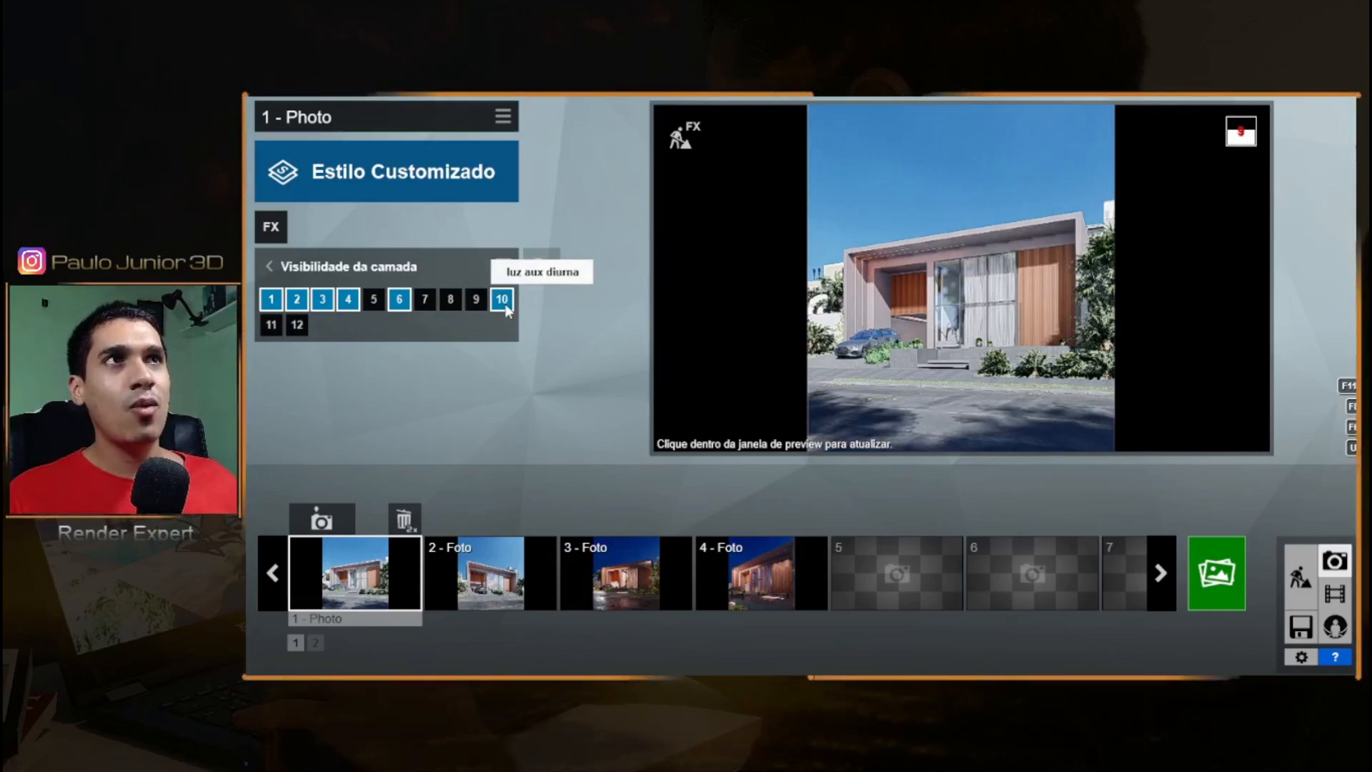